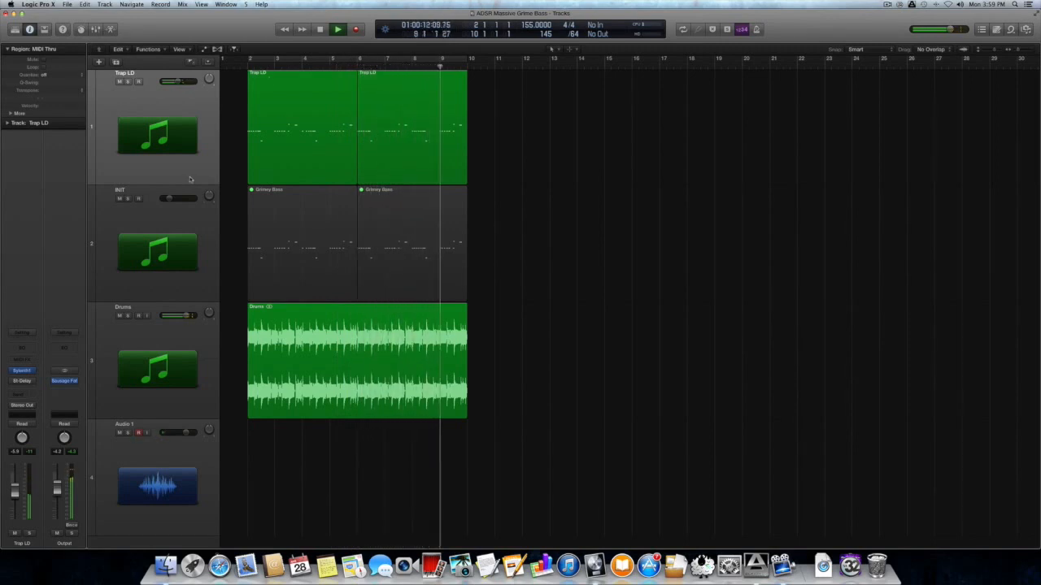
Stop playback, return the playhead to bar 1, and select the INIT track with its Grimey Bass regions
key(space)
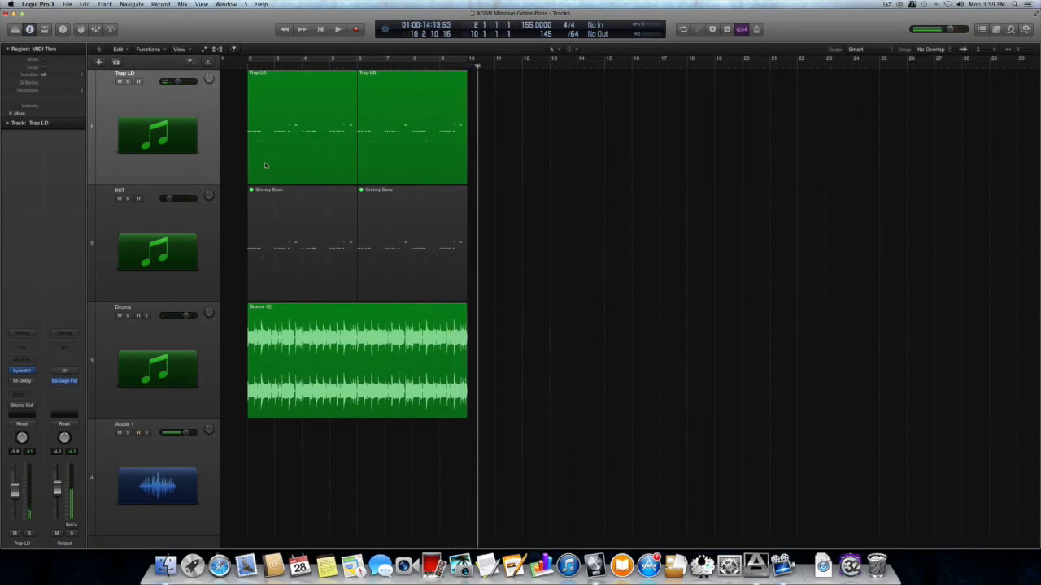
click(241, 65)
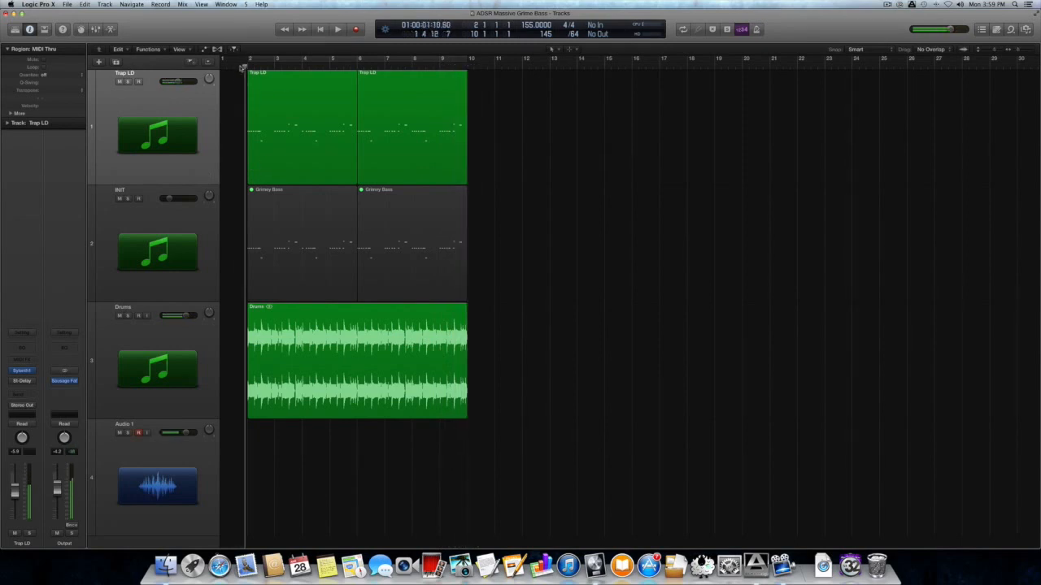
click(200, 230)
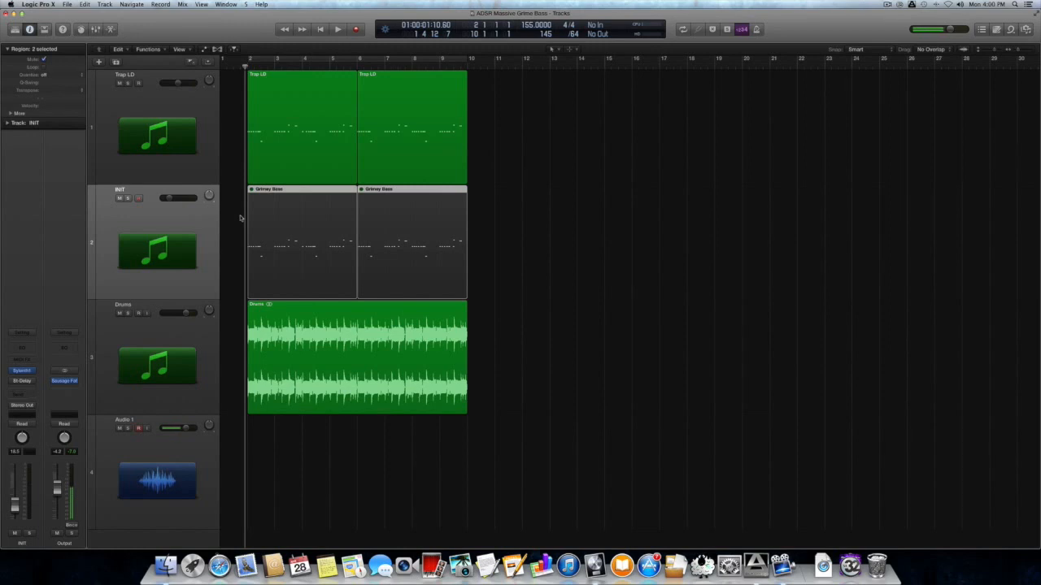
Select both Grimey Bass regions and solo them
drag(552, 147, 327, 138)
drag(525, 218, 302, 216)
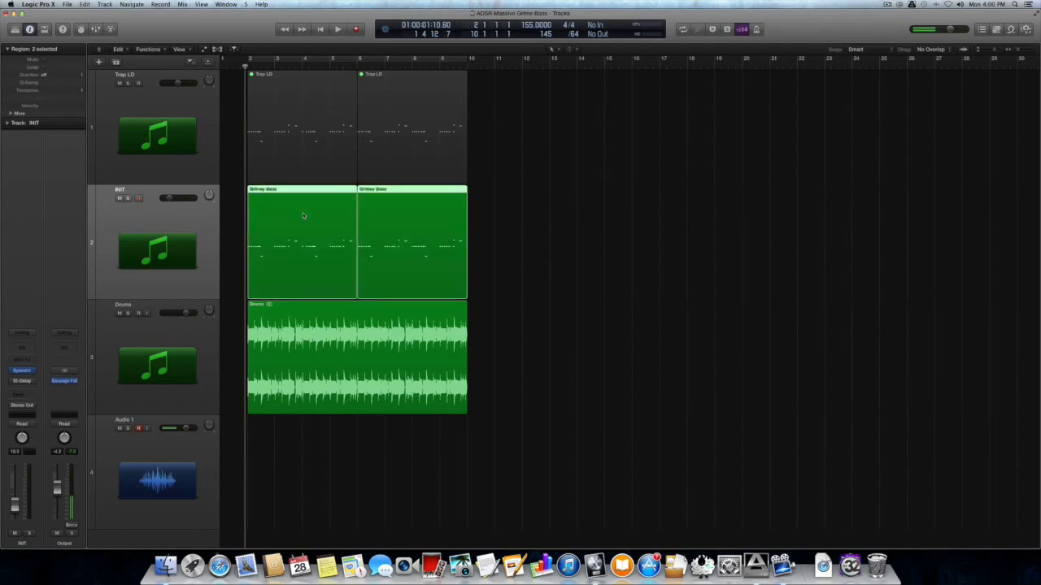
key(ctrl+s)
Open the track's Sylenth1 and reset it to the Init Preset, then start playback
click(22, 370)
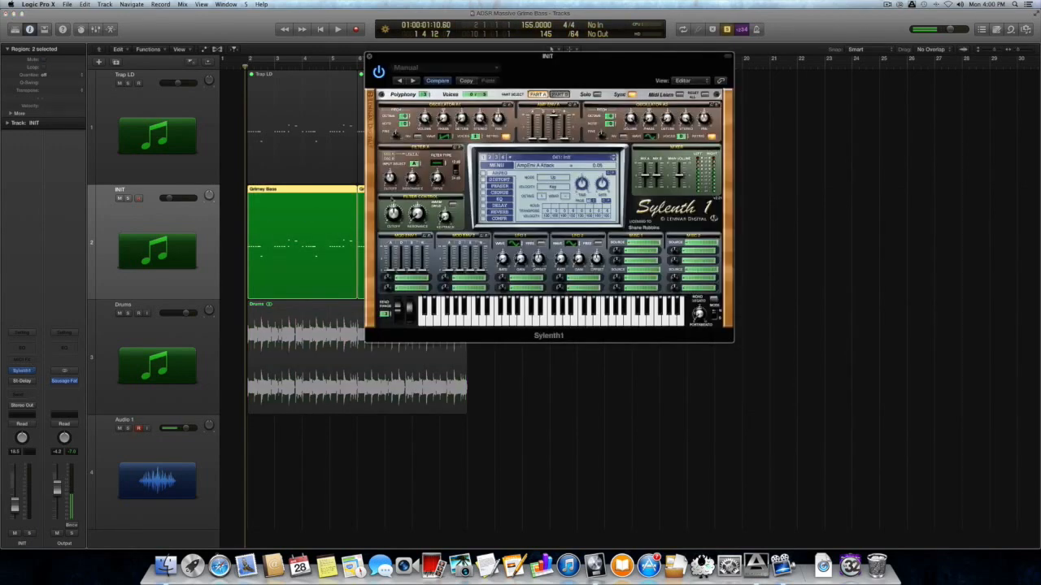
click(494, 165)
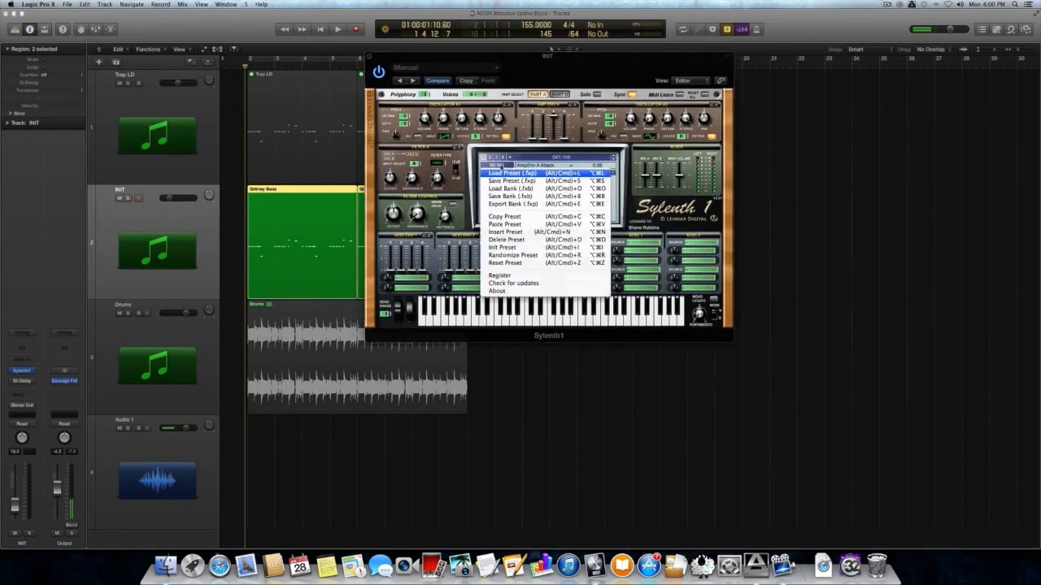
click(537, 250)
key(space)
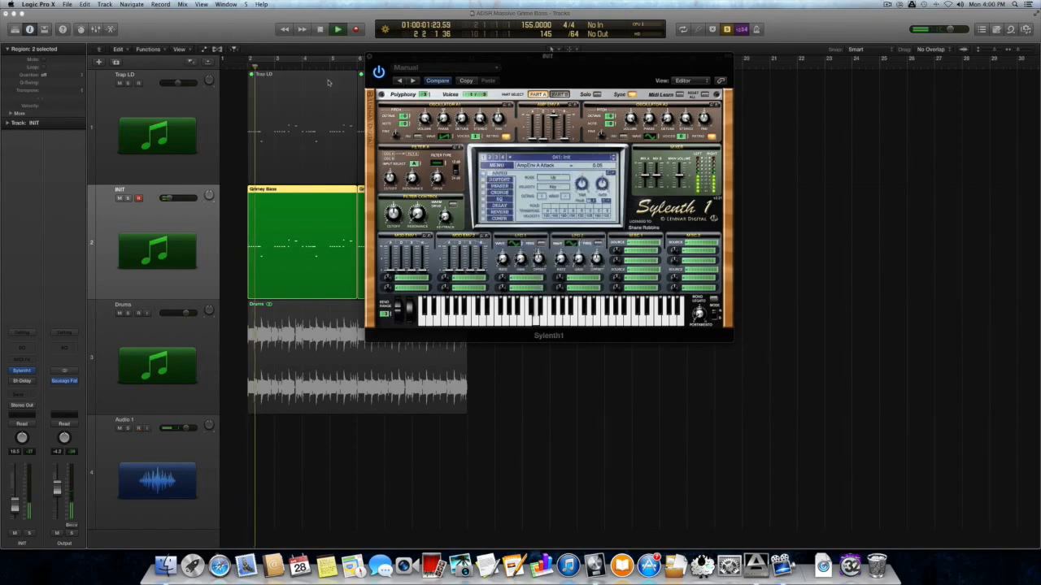
drag(423, 57, 538, 54)
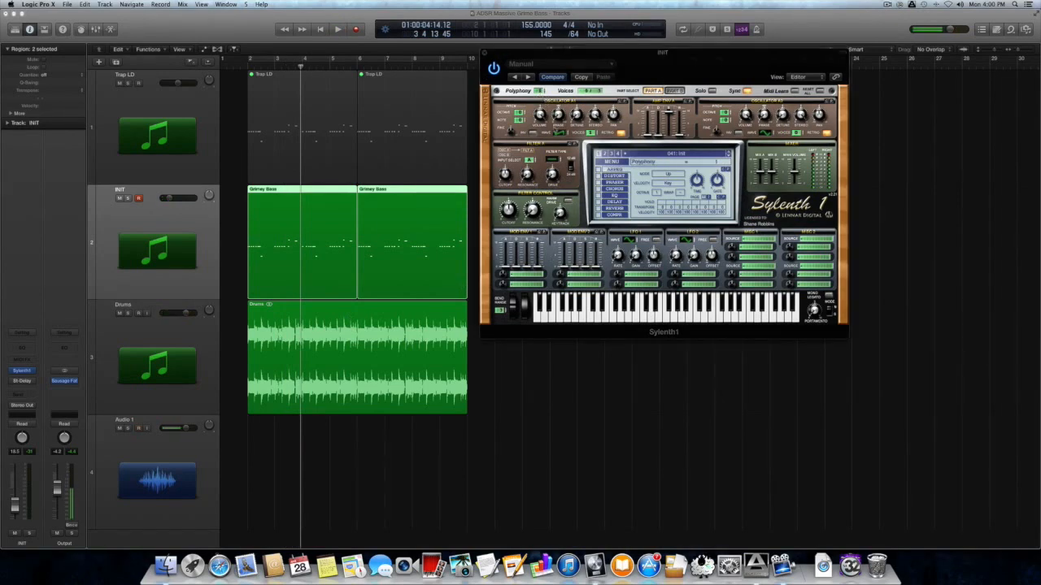
Raise oscillators A1 and A2 one octave, detune A1 to 3.19, and loop the regions
click(523, 111)
click(728, 111)
drag(575, 116, 577, 91)
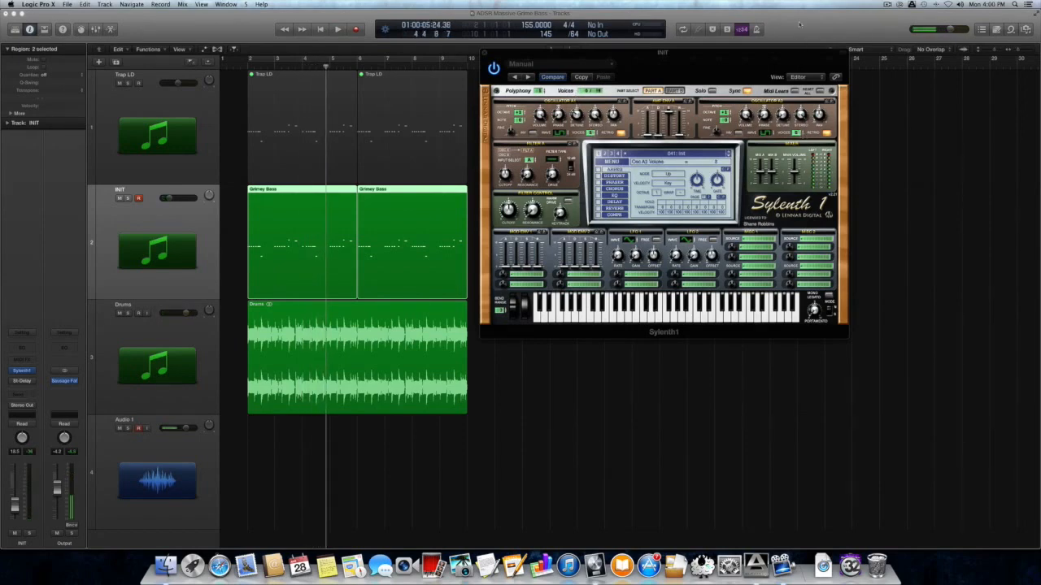
click(303, 61)
key(space)
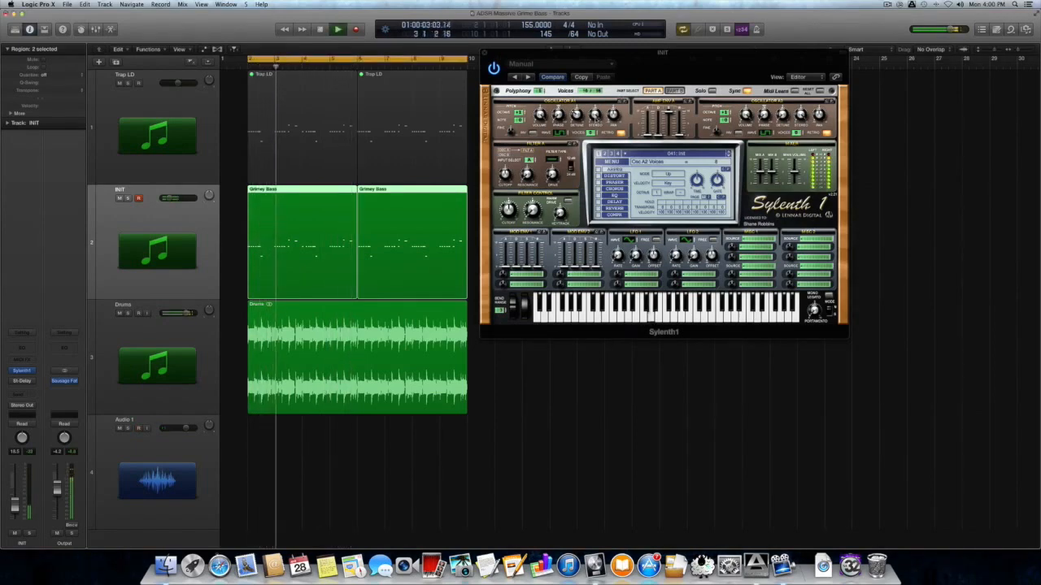
key(space)
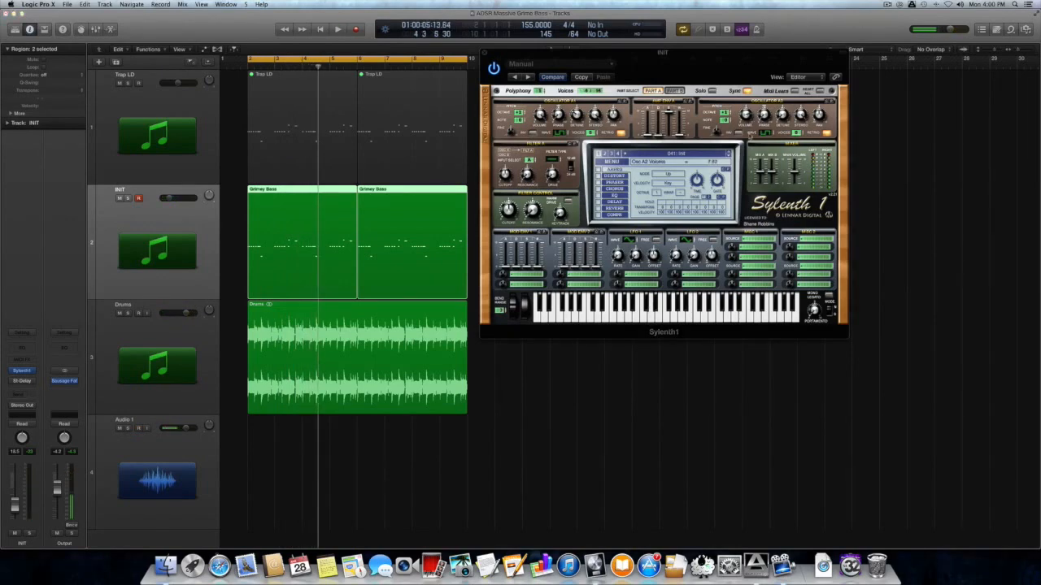
Turn up oscillator A2's volume and lower its detune to about 0.71, auditioning the loop
mouse_move(745, 118)
mouse_down()
mouse_move(746, 104)
mouse_move(765, 110)
mouse_move(764, 100)
mouse_move(763, 109)
mouse_up()
key(space)
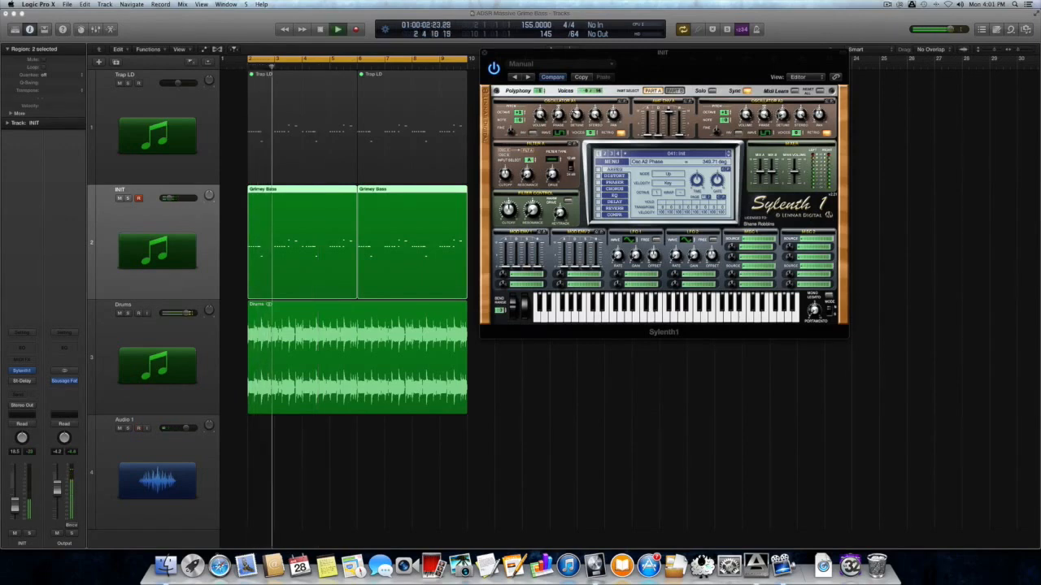
key(space)
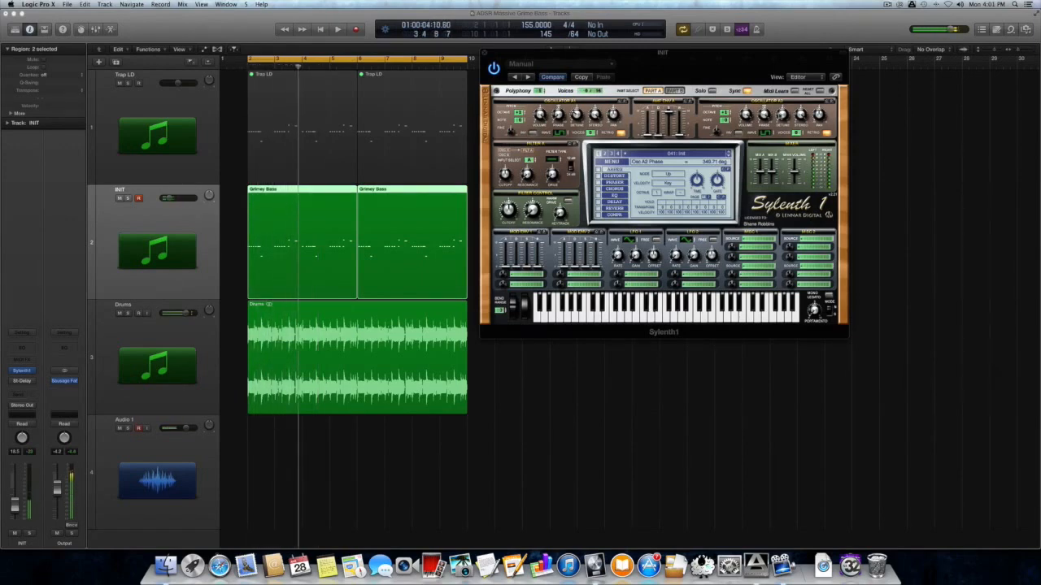
drag(780, 106, 779, 110)
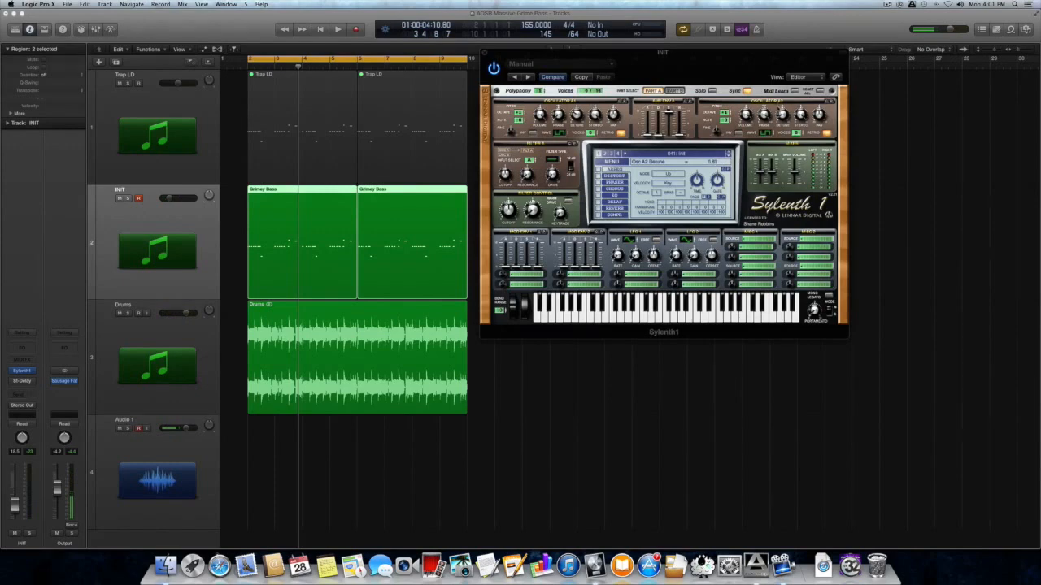
key(space)
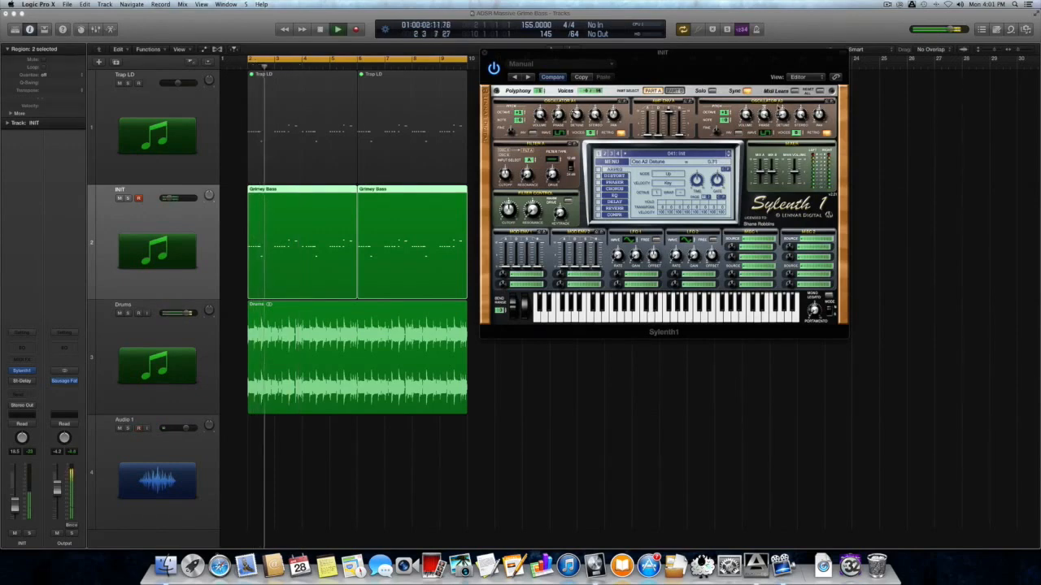
In Part B, set B1 to QPulse an octave up and B2 to Saw with more voices
key(space)
click(675, 92)
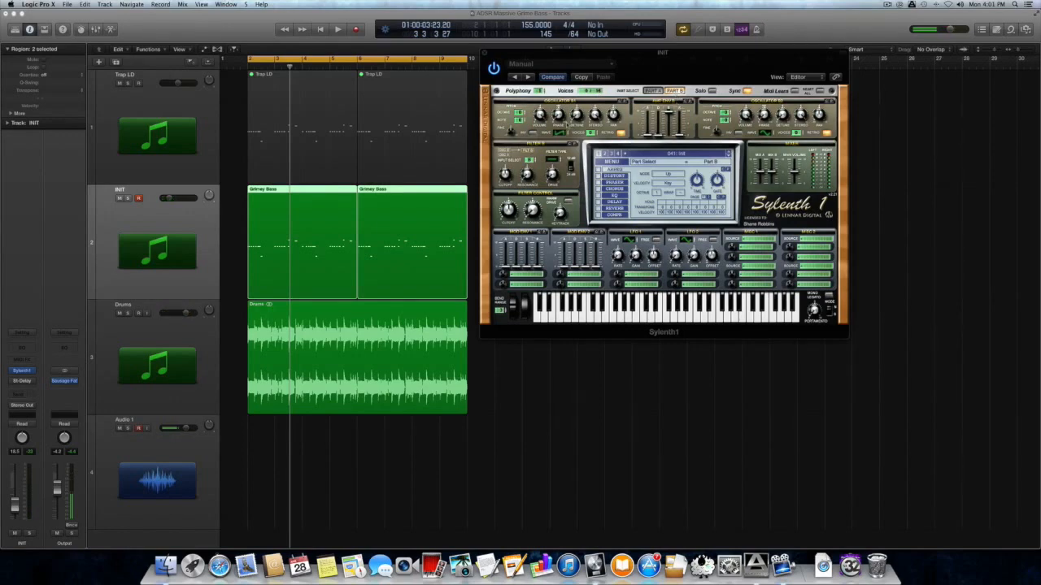
drag(561, 134, 560, 112)
drag(520, 112, 522, 106)
click(771, 133)
drag(800, 134, 801, 118)
key(space)
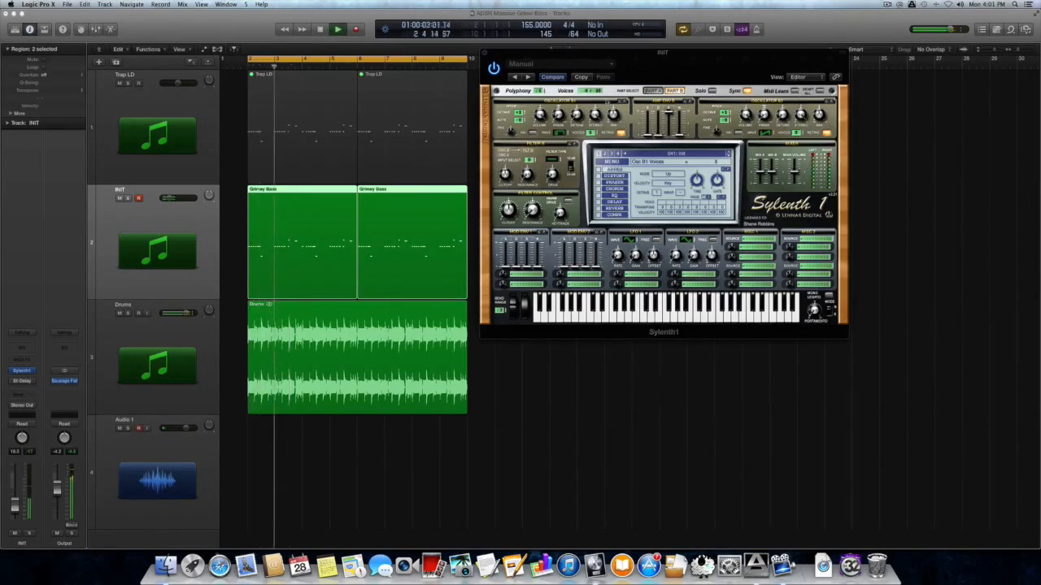
key(space)
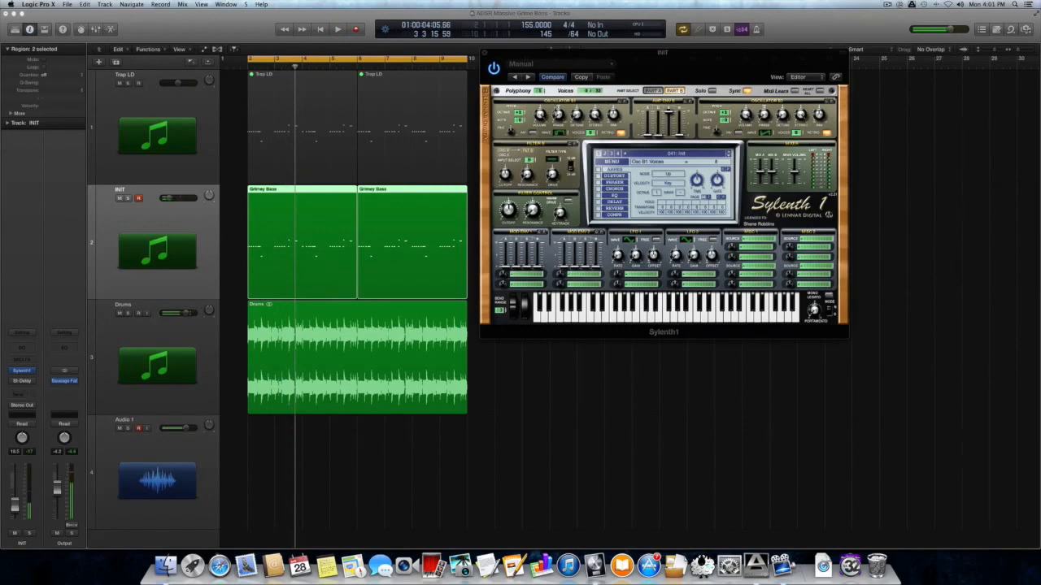
key(space)
key(space)
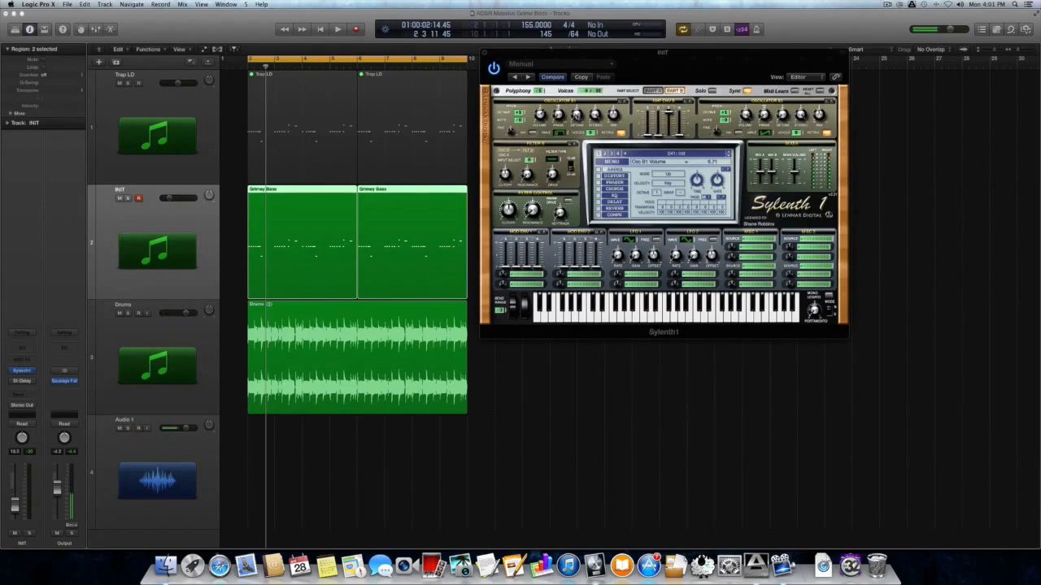
Detune oscillator B1 to about 3.96 and shift its phase to about 224.57°
drag(576, 115, 574, 80)
key(space)
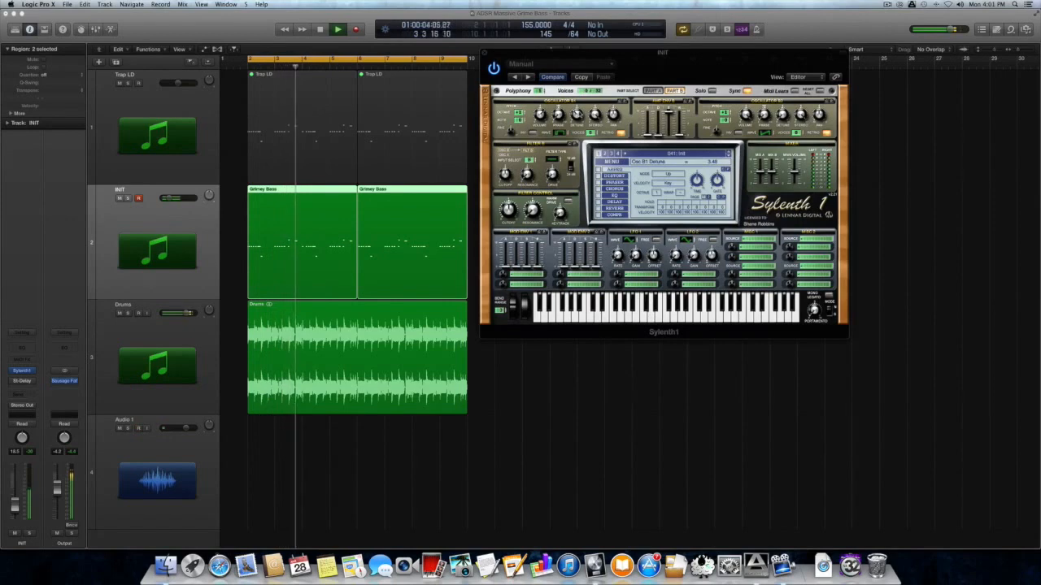
key(space)
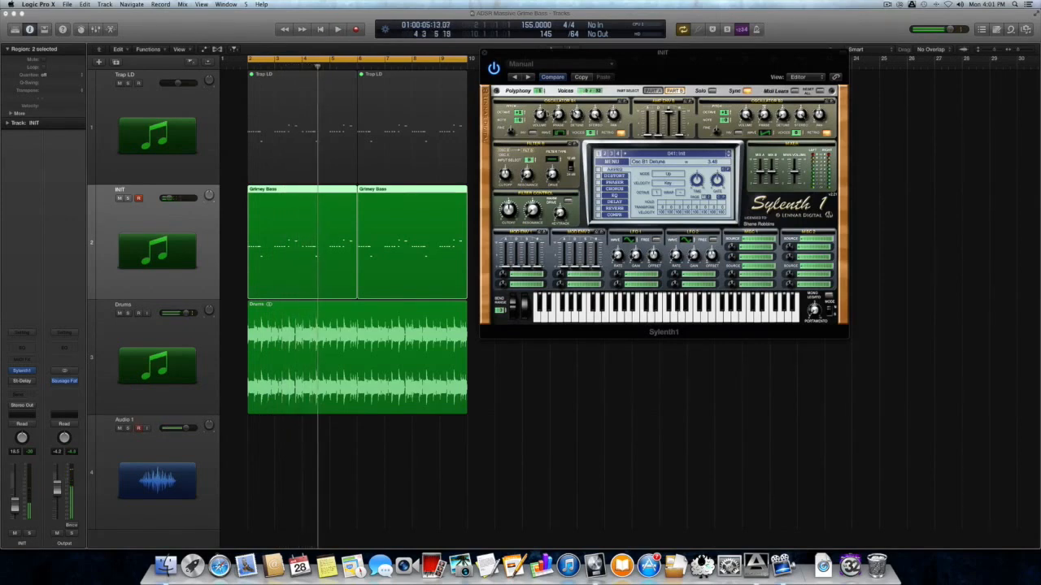
drag(551, 73, 551, 56)
Audition the patch several times, then stop and switch Sylenth1 to editing Part A
key(space)
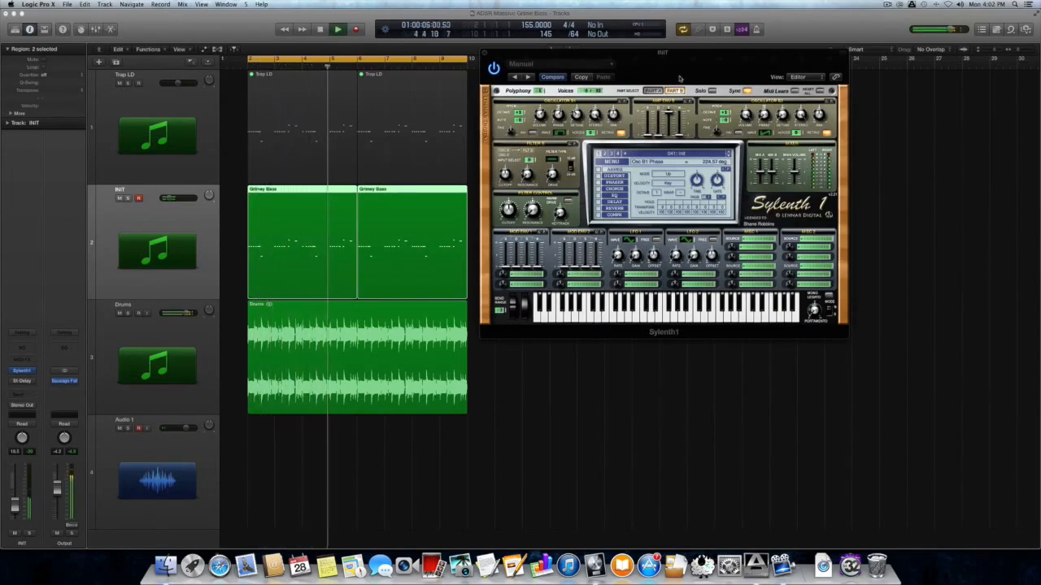
key(space)
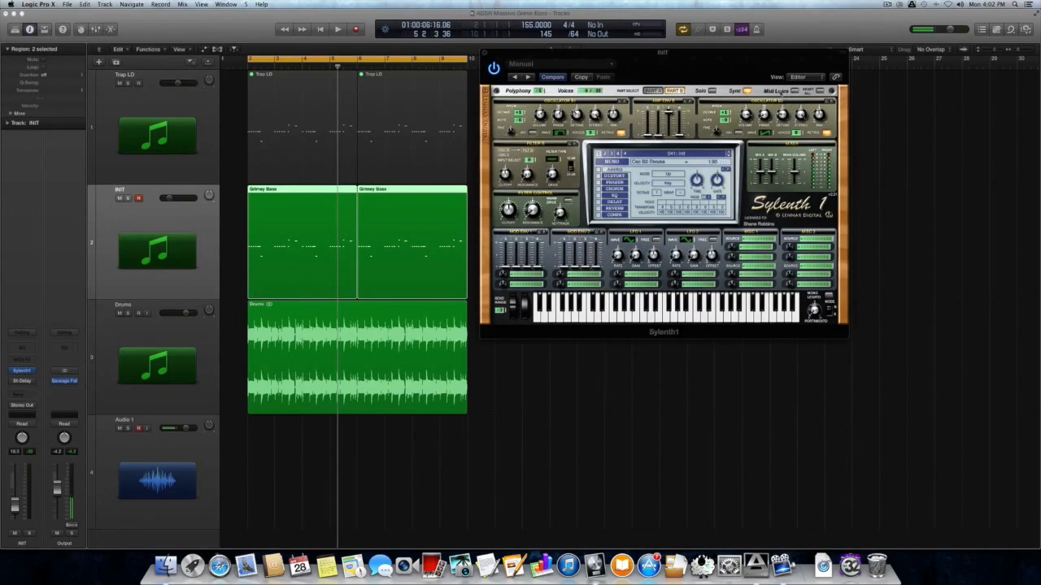
key(space)
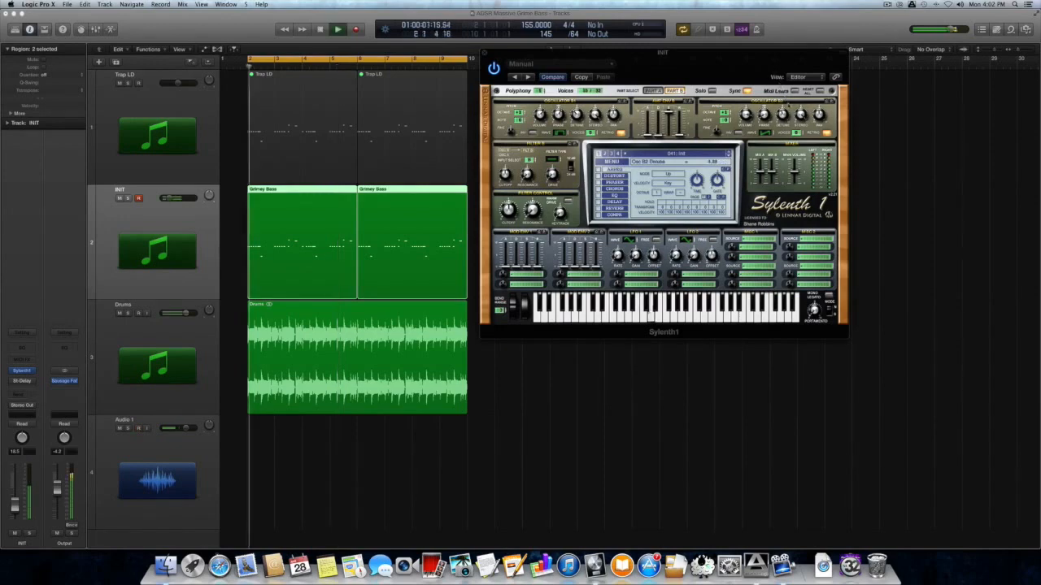
key(space)
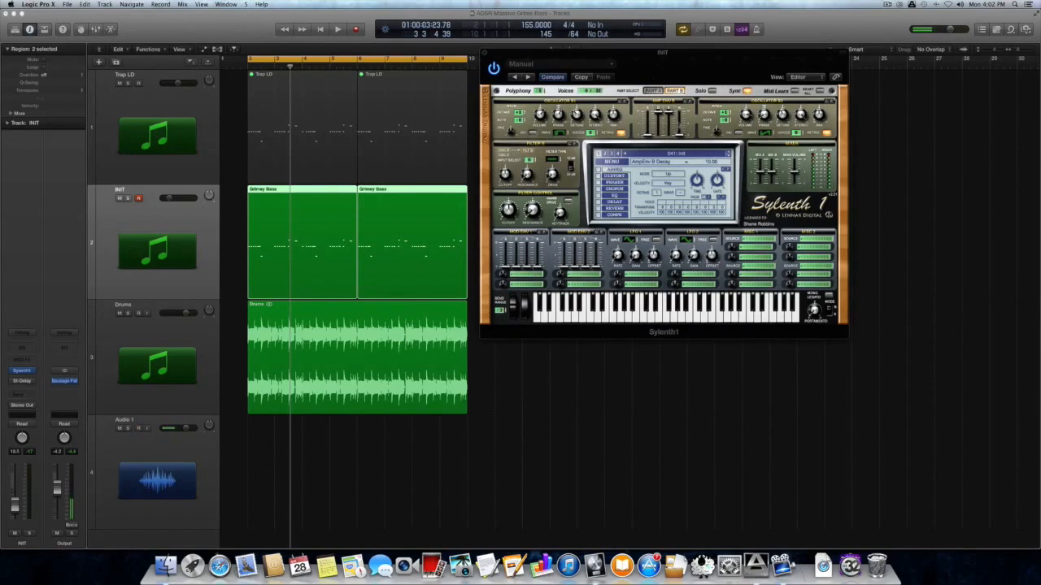
key(space)
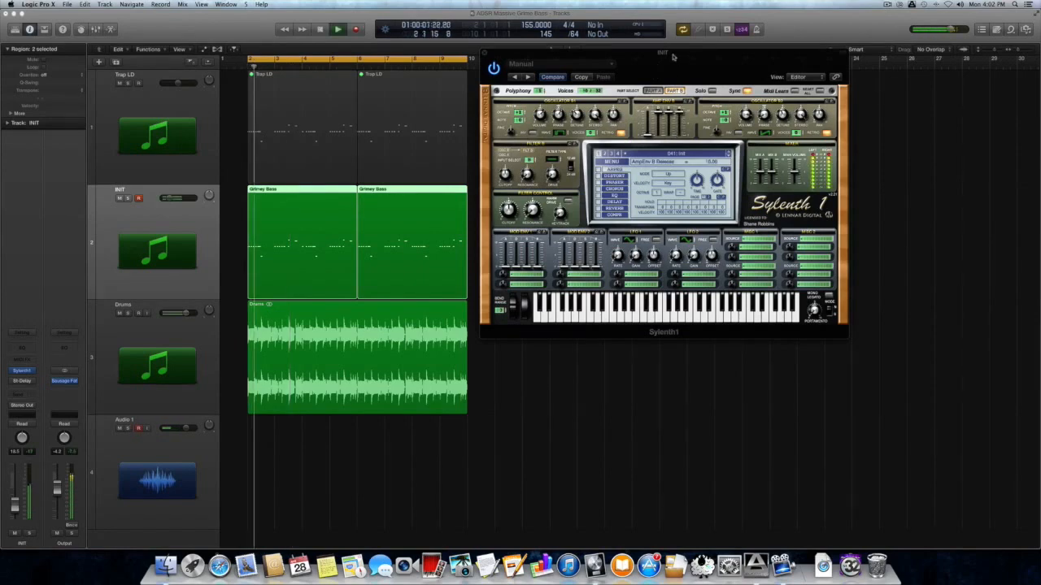
key(space)
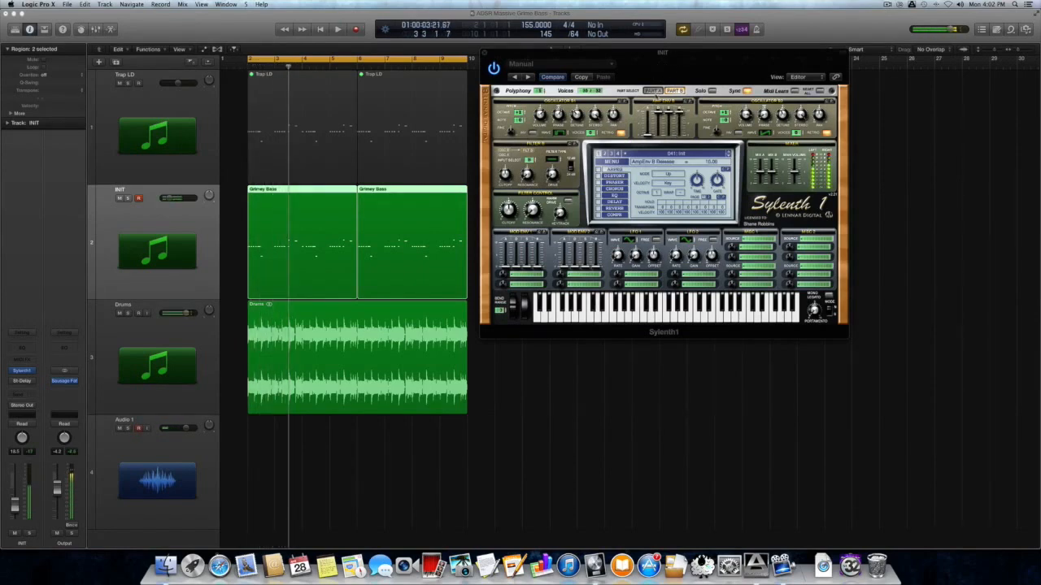
click(653, 90)
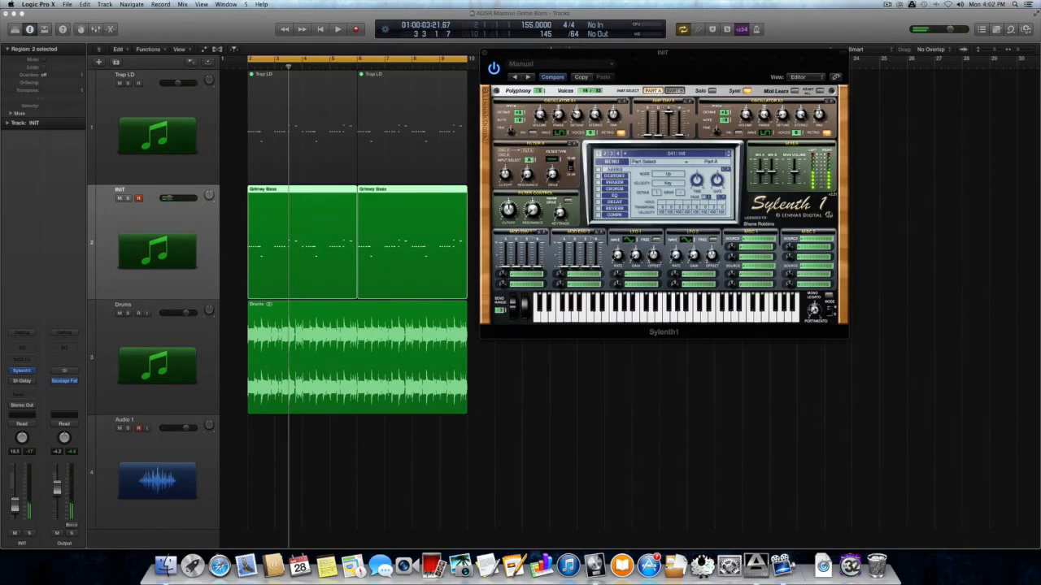
Set Part B's amp release to about 7.30 and lengthen Part A's amp decay to about 0.90
click(674, 90)
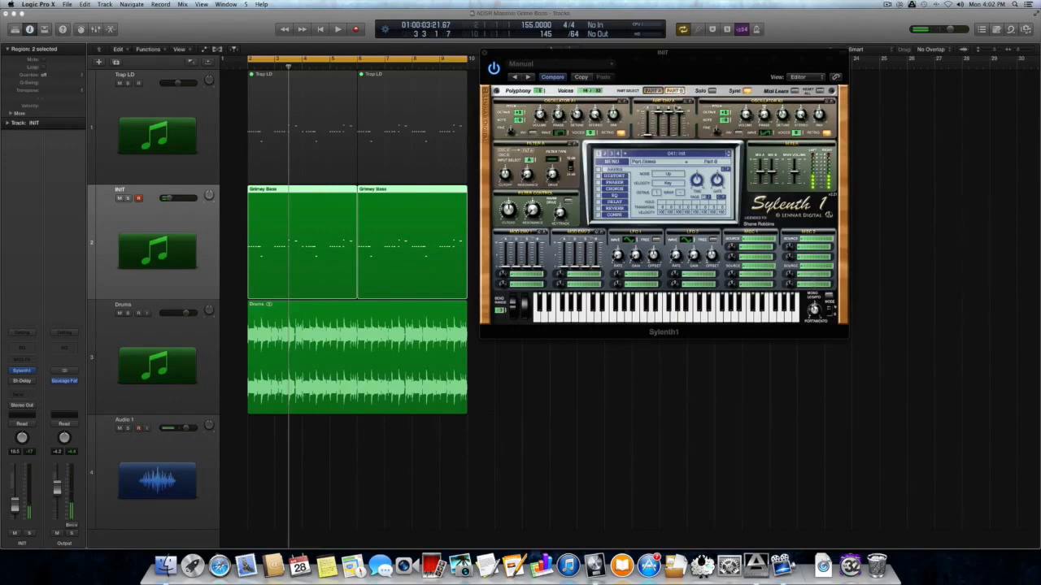
mouse_move(678, 112)
mouse_down()
mouse_move(679, 135)
mouse_move(680, 122)
mouse_up()
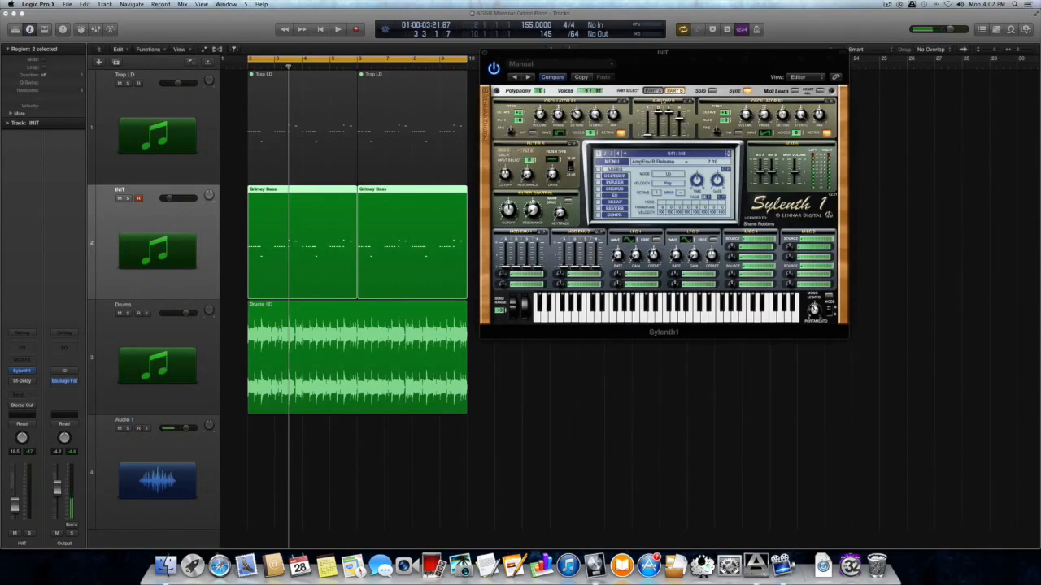
click(655, 92)
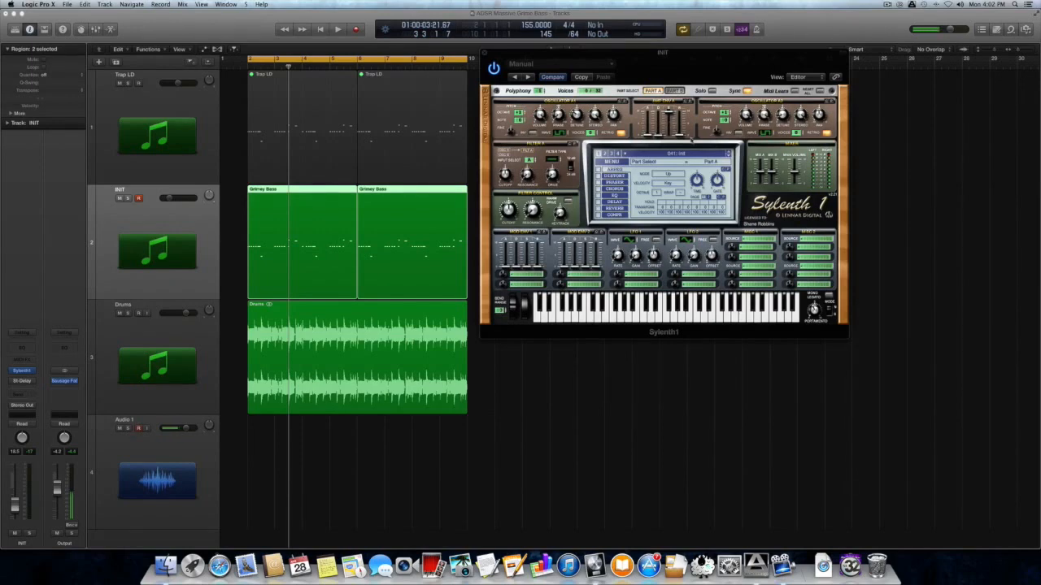
drag(660, 135, 658, 92)
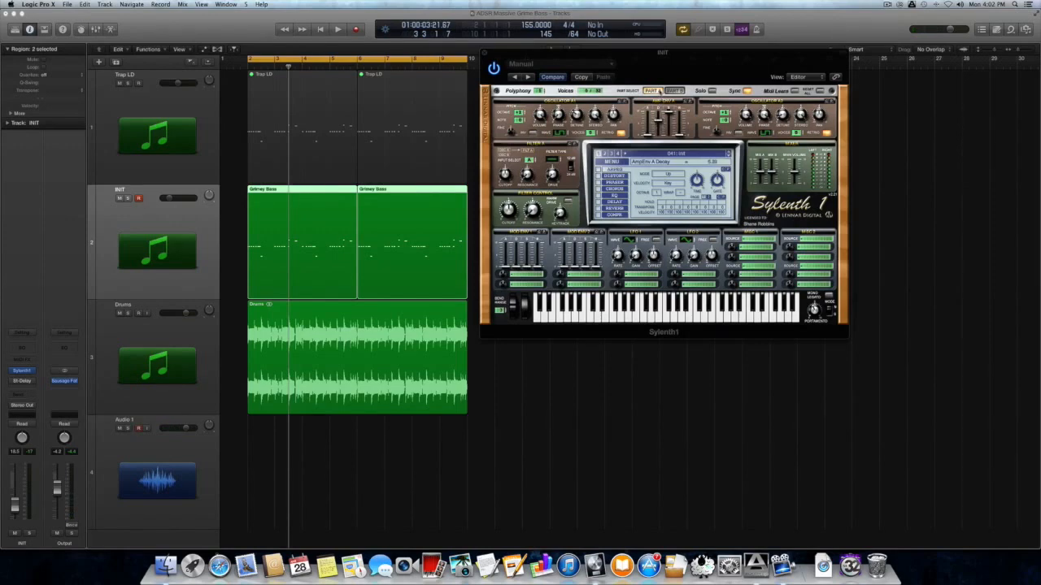
key(space)
key(space)
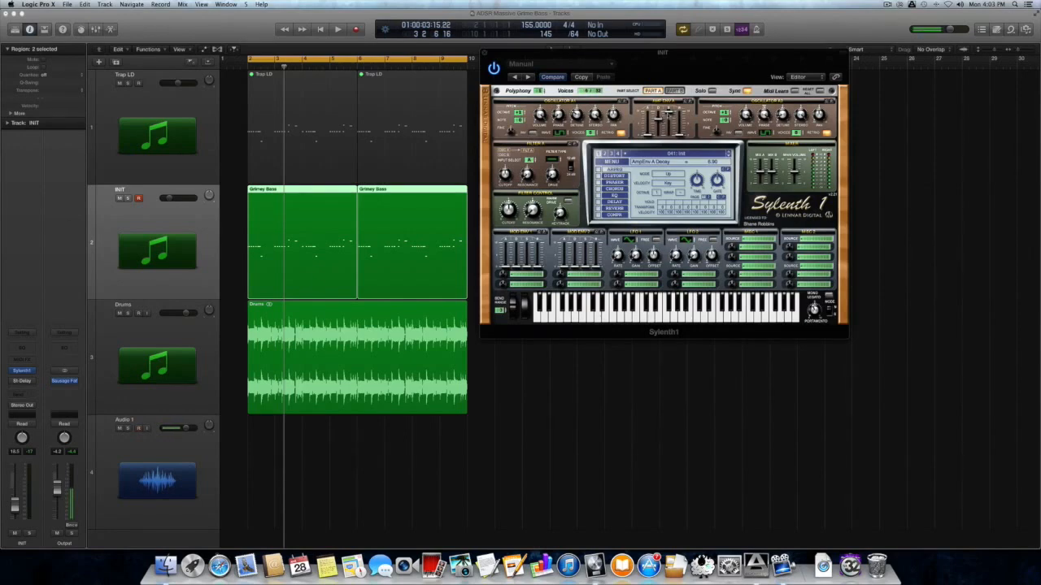
key(space)
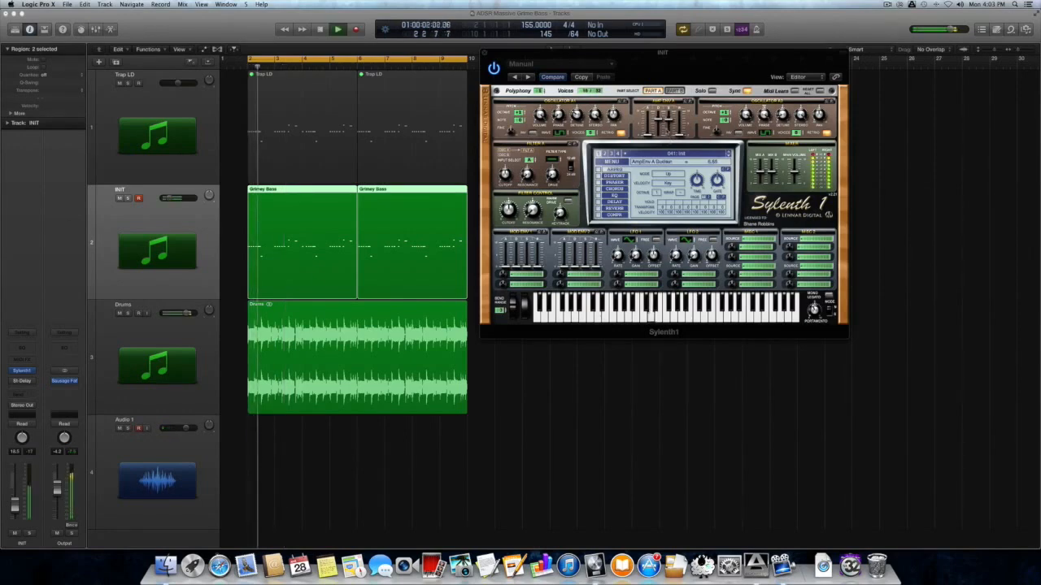
key(space)
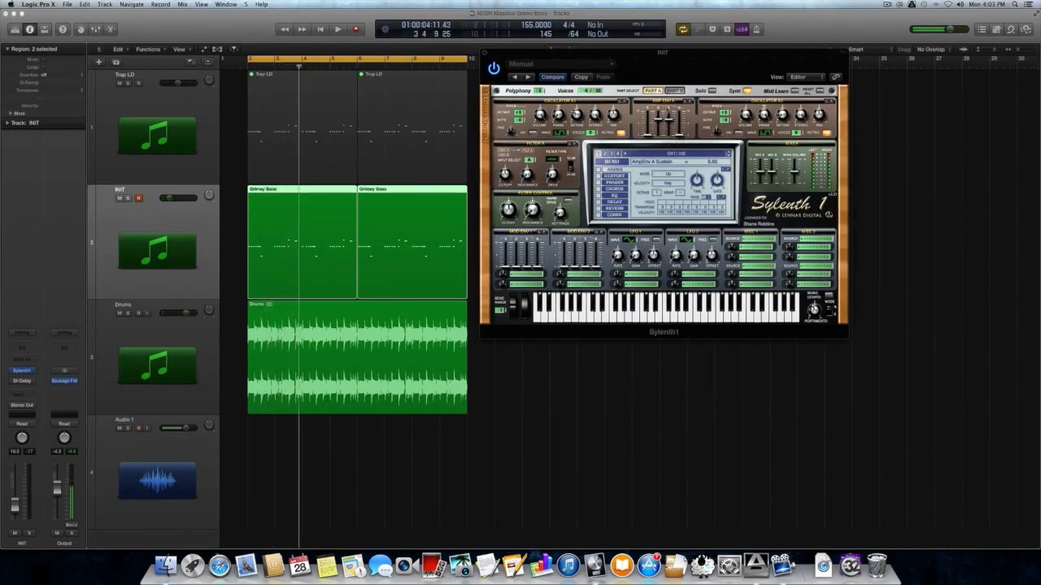
click(674, 90)
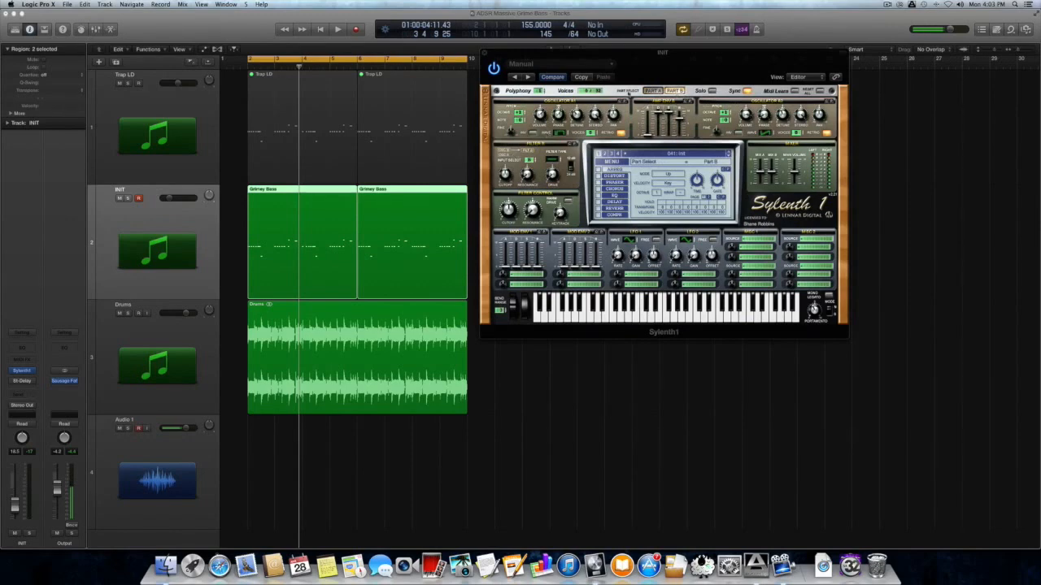
In Part A, feed A+B into Filter A and lower its cutoff to about 15 Hz
click(652, 92)
drag(533, 161, 553, 148)
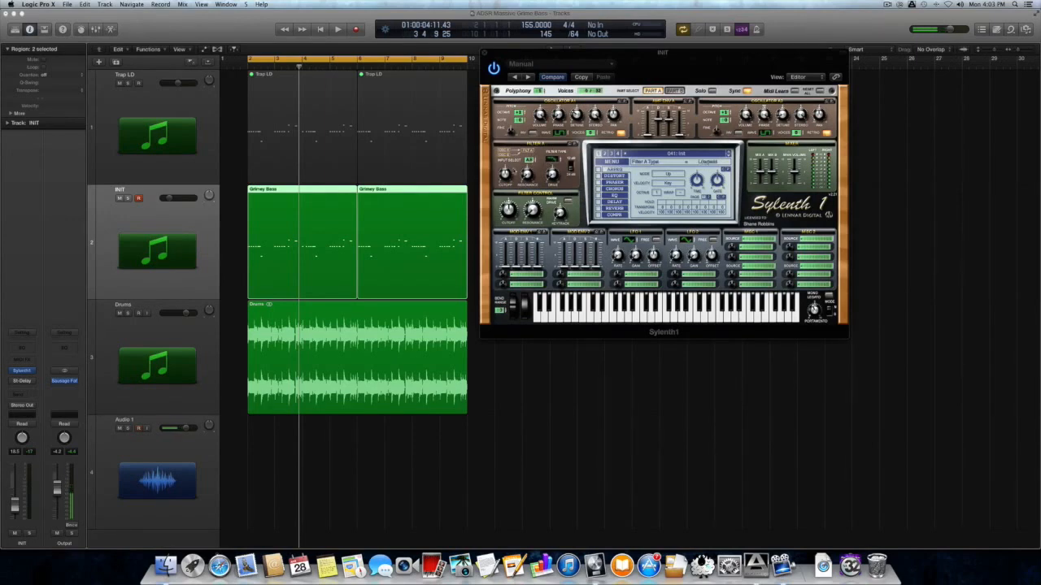
click(506, 173)
drag(505, 196, 504, 201)
key(space)
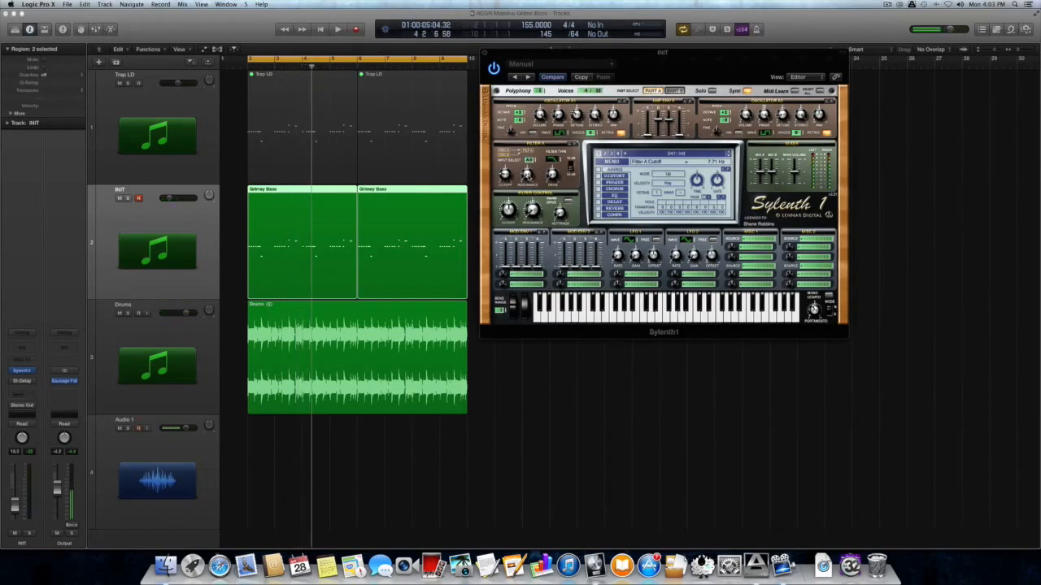
Add Filter A resonance, raise its drive to about 4.83, and solo the Grimey Bass track
drag(527, 177, 526, 169)
key(space)
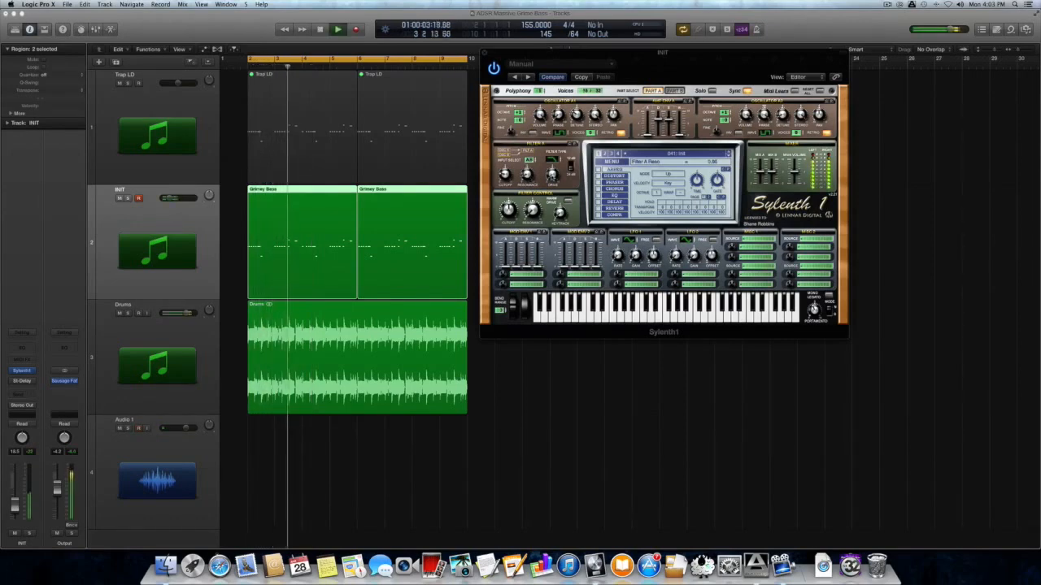
key(space)
drag(551, 178, 546, 148)
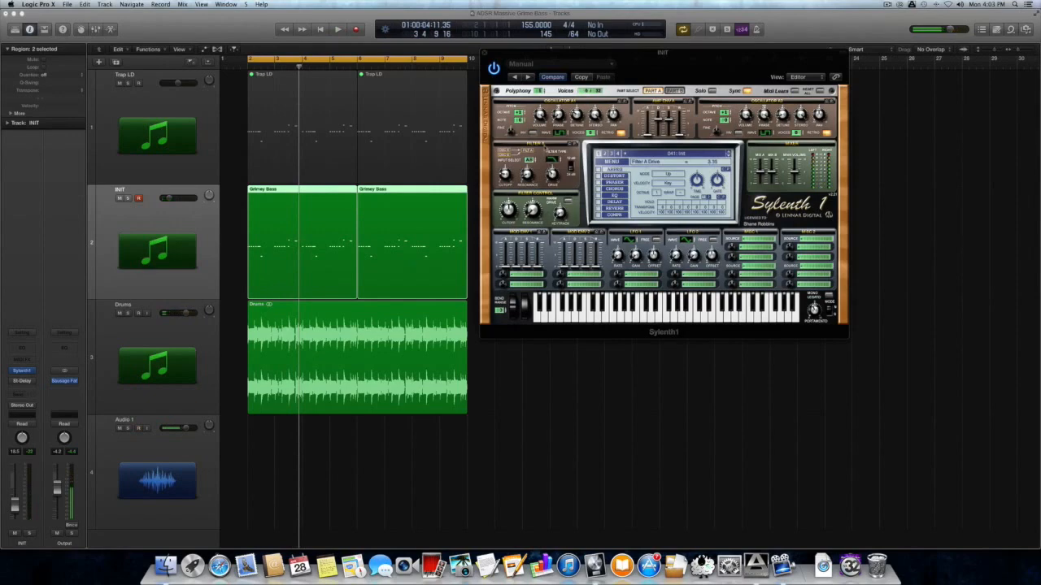
drag(545, 141, 545, 137)
key(space)
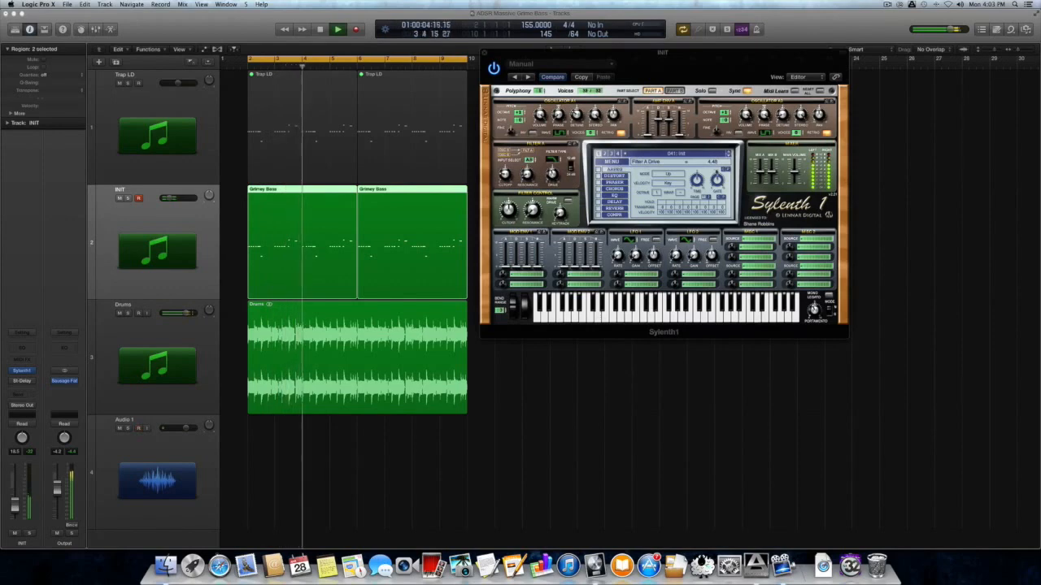
key(space)
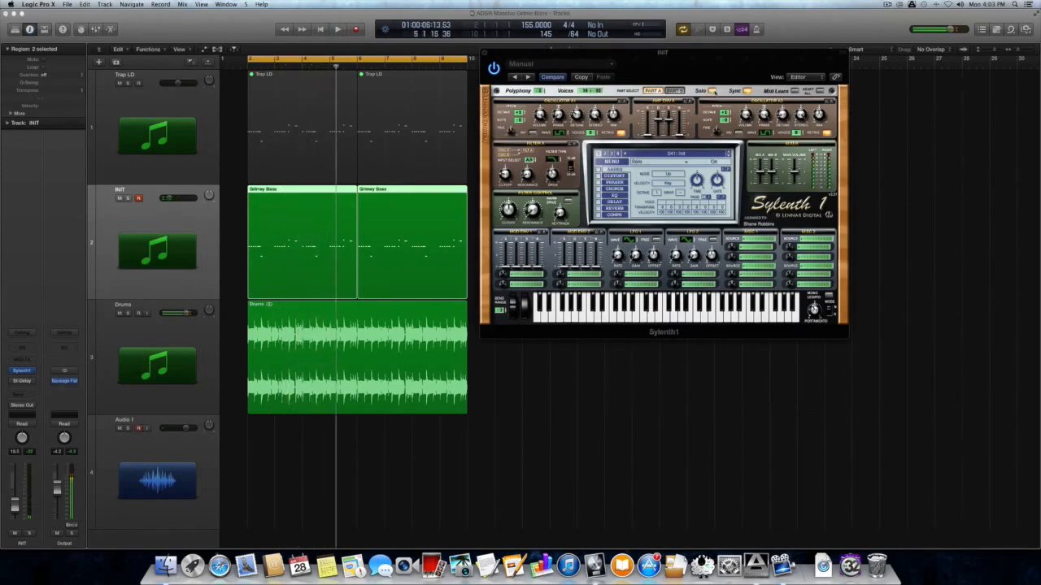
key(ctrl+s)
key(space)
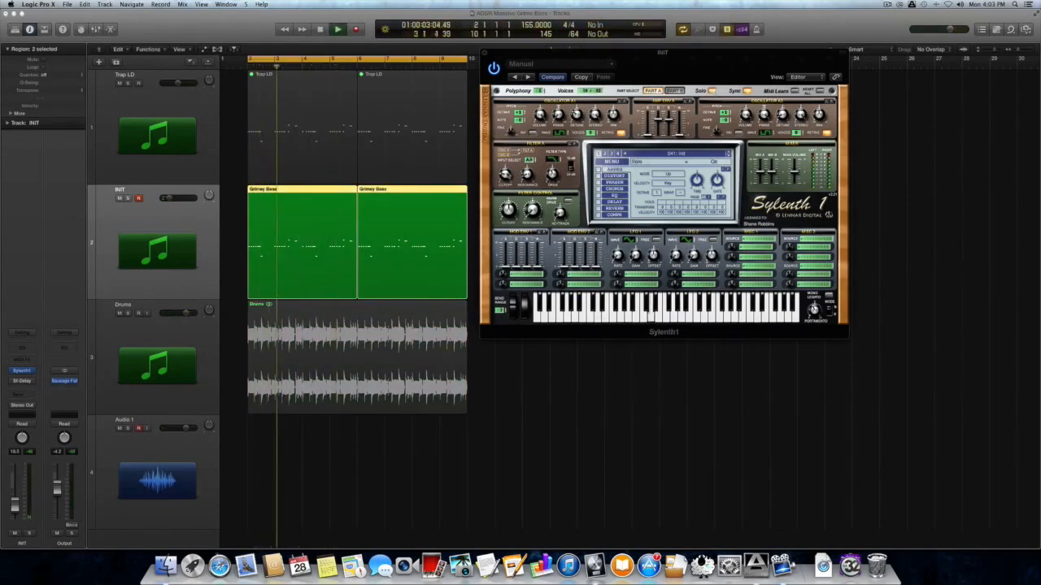
key(space)
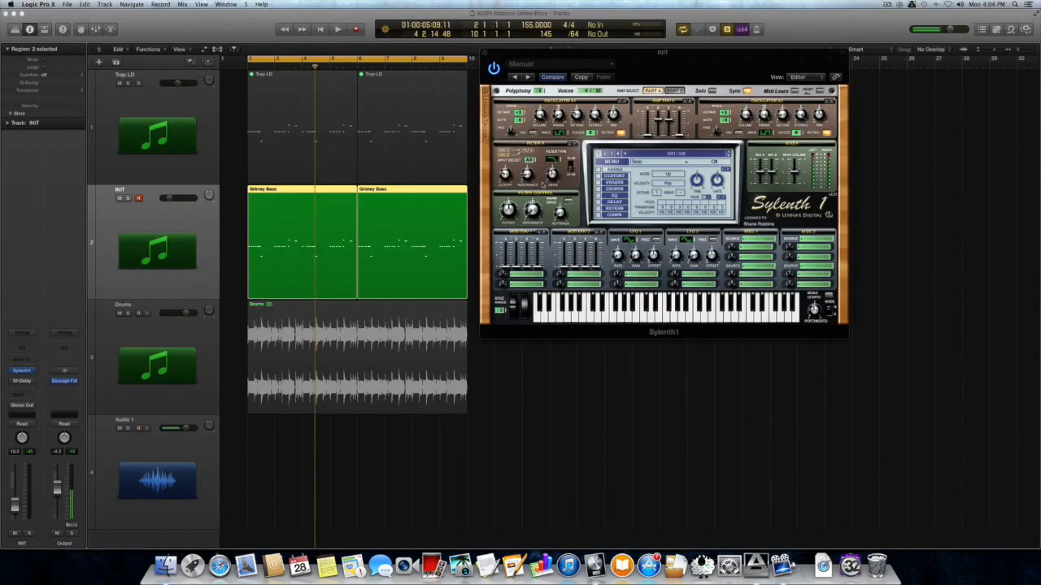
Switch Filter A to 24 dB, then raise Part B's Filter B cutoff to about 105 Hz and adjust its drive
click(570, 167)
click(674, 90)
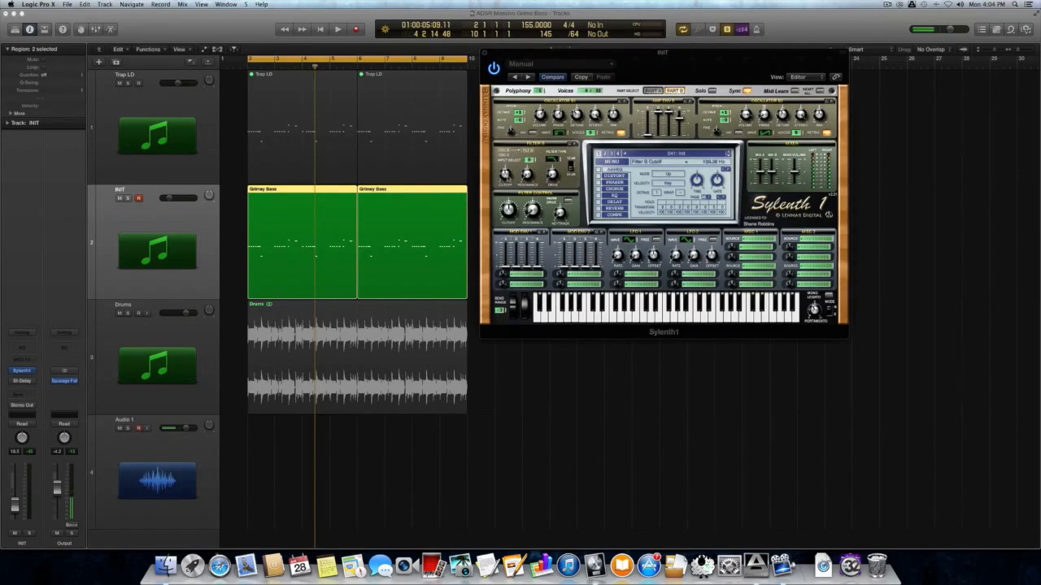
drag(504, 173, 505, 170)
key(space)
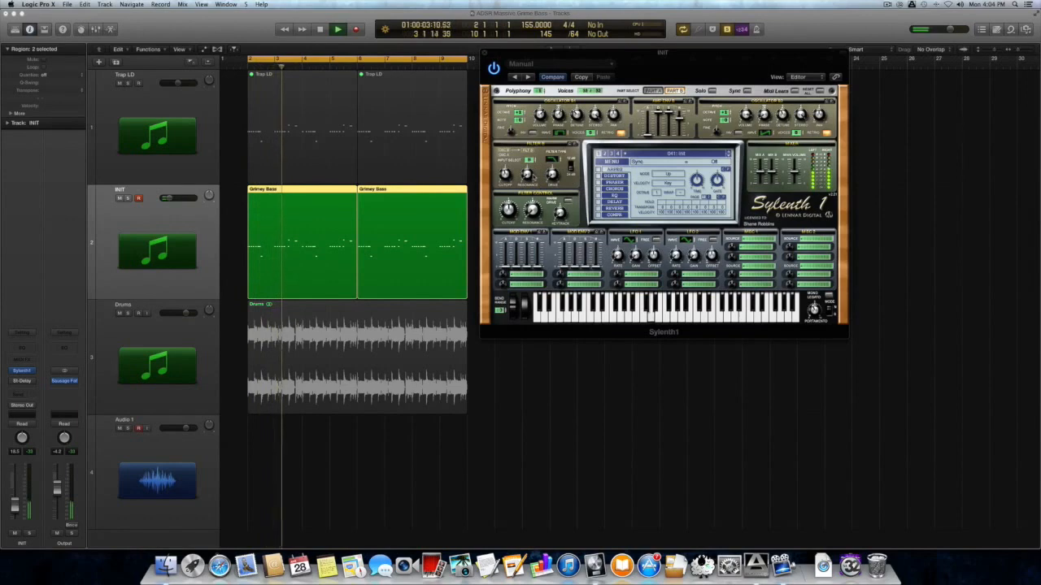
key(space)
drag(551, 174, 551, 175)
key(space)
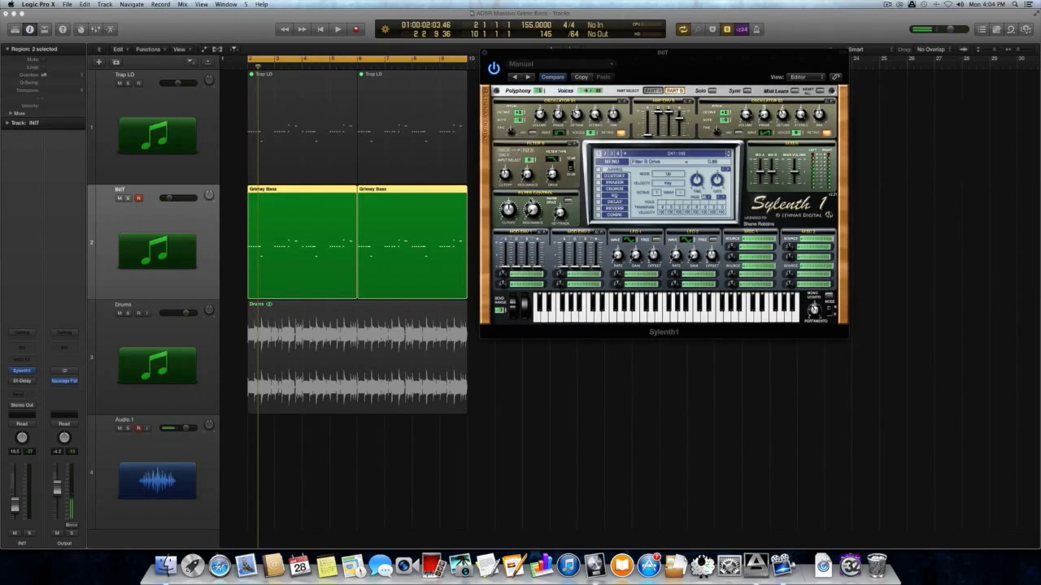
Set filter control cutoff 25.24 Hz, resonance 3.38, Warm Drive on, and key tracking about 2.81
drag(512, 209, 509, 221)
drag(511, 224, 511, 224)
drag(532, 216, 533, 213)
key(space)
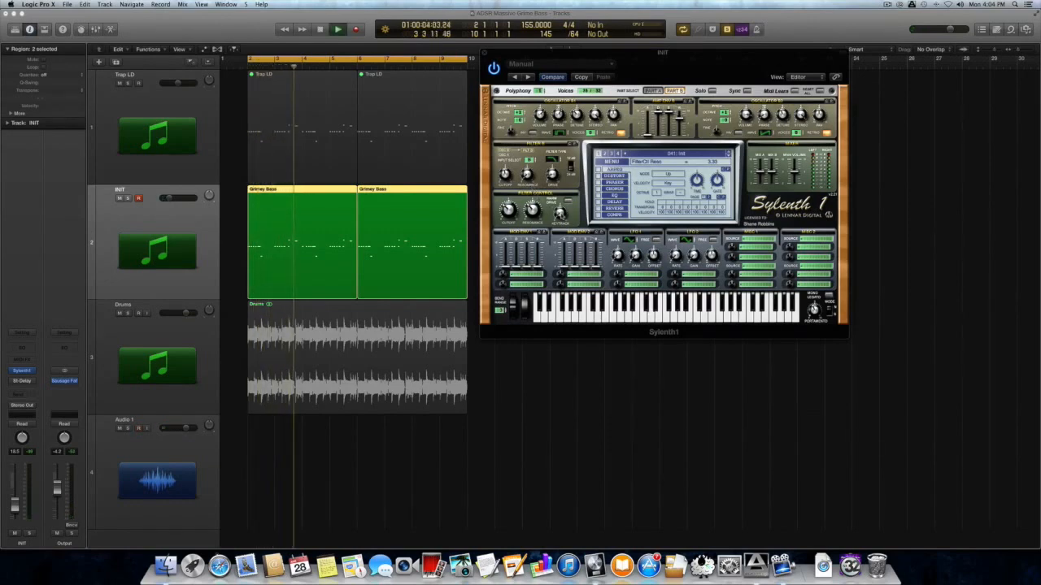
click(569, 201)
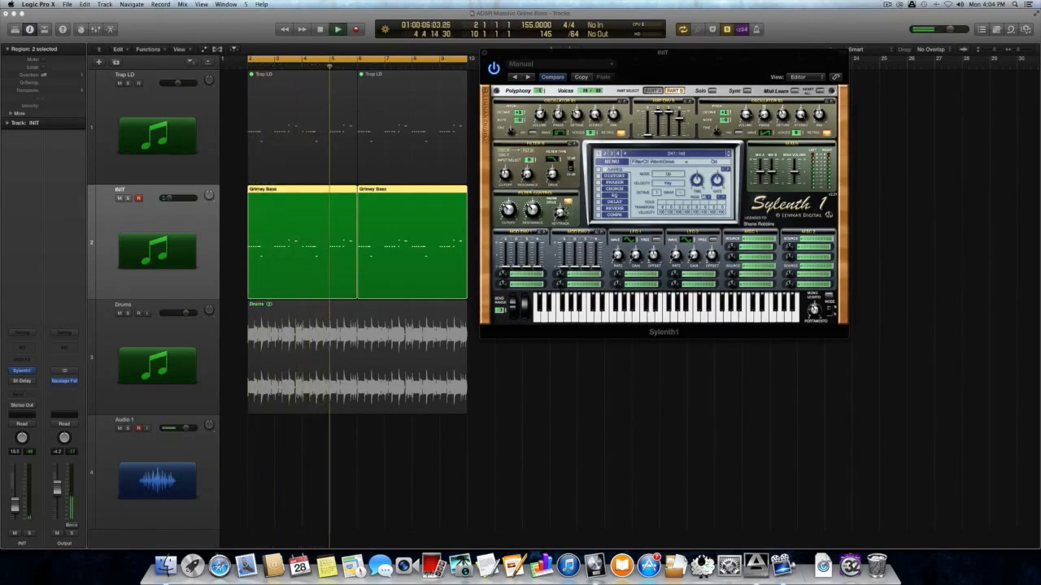
drag(560, 213, 560, 195)
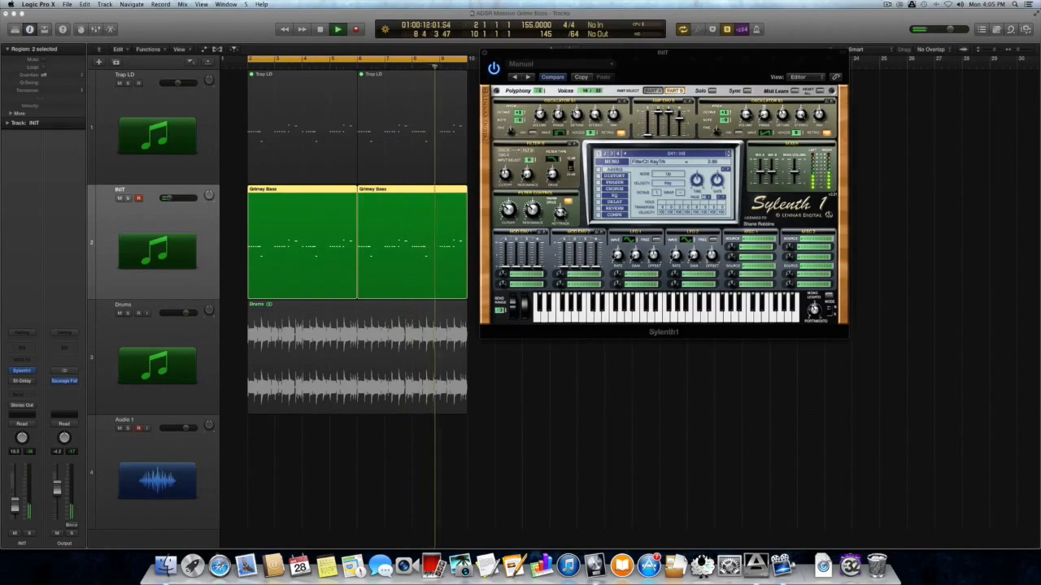
key(space)
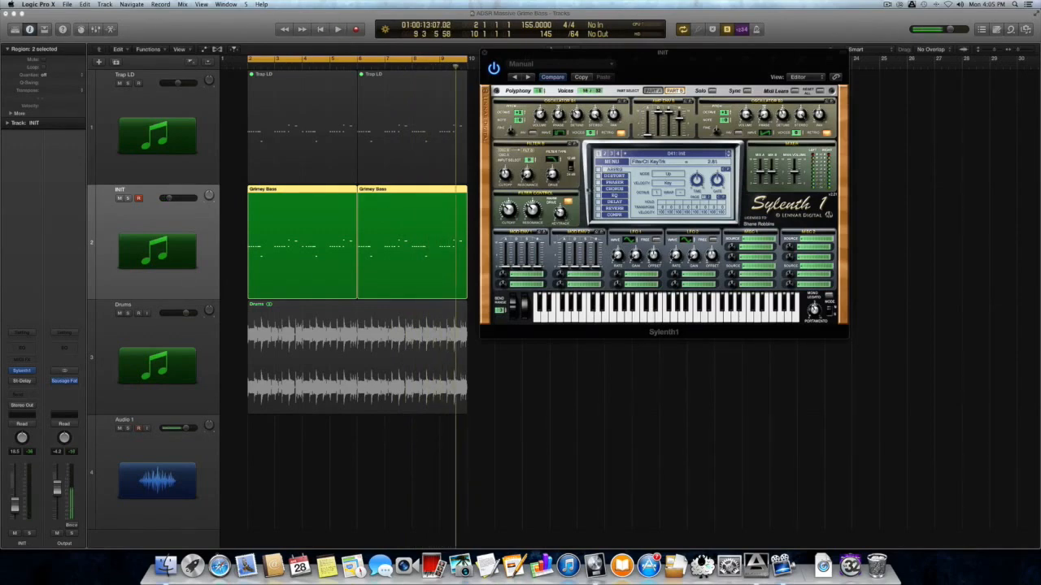
click(606, 176)
Switch distortion on as FoldBack with amount 4.80 and dry/wet about 57.66%, then audition it
click(600, 176)
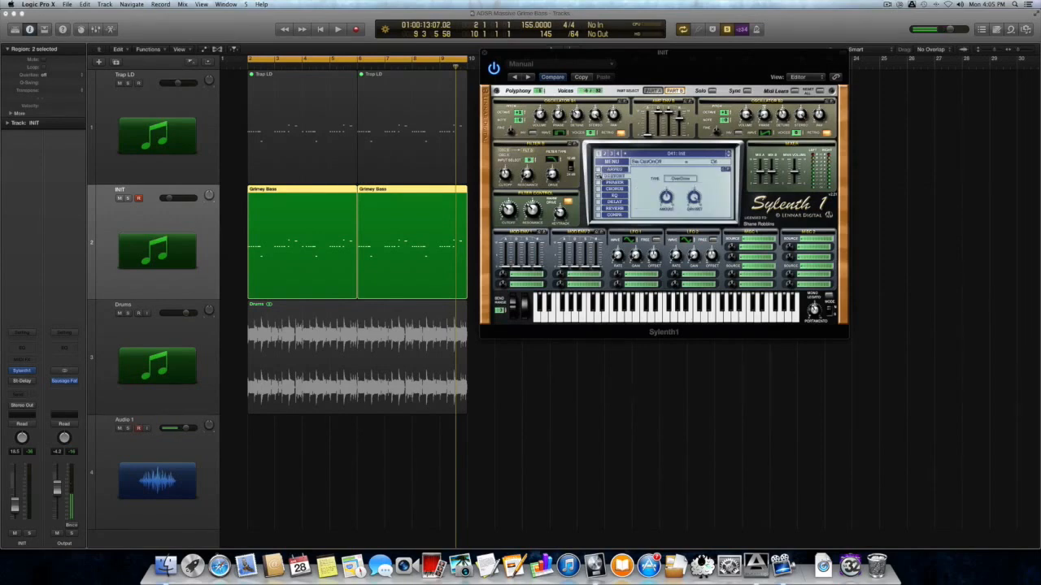
click(672, 180)
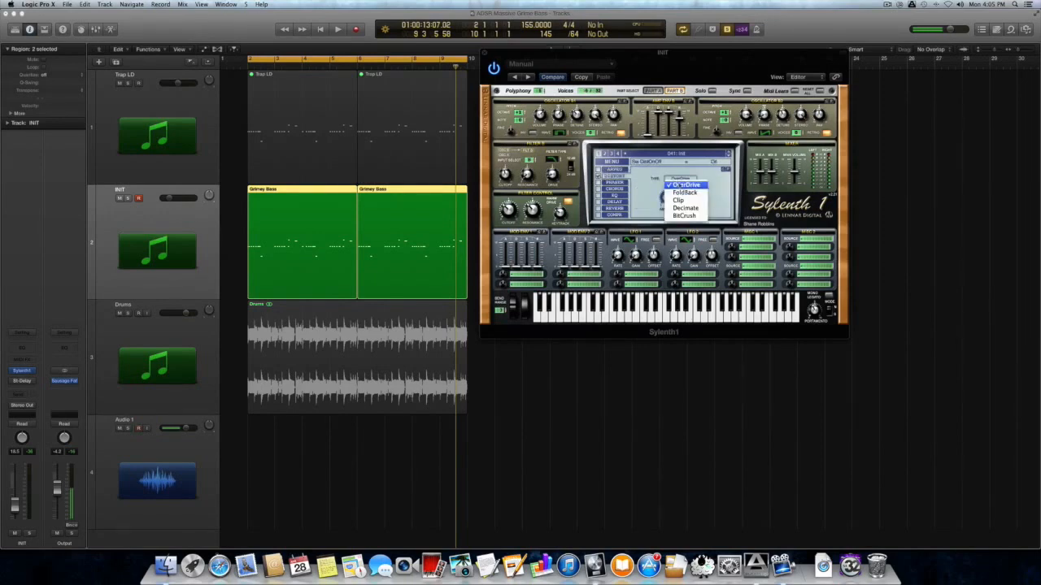
click(685, 192)
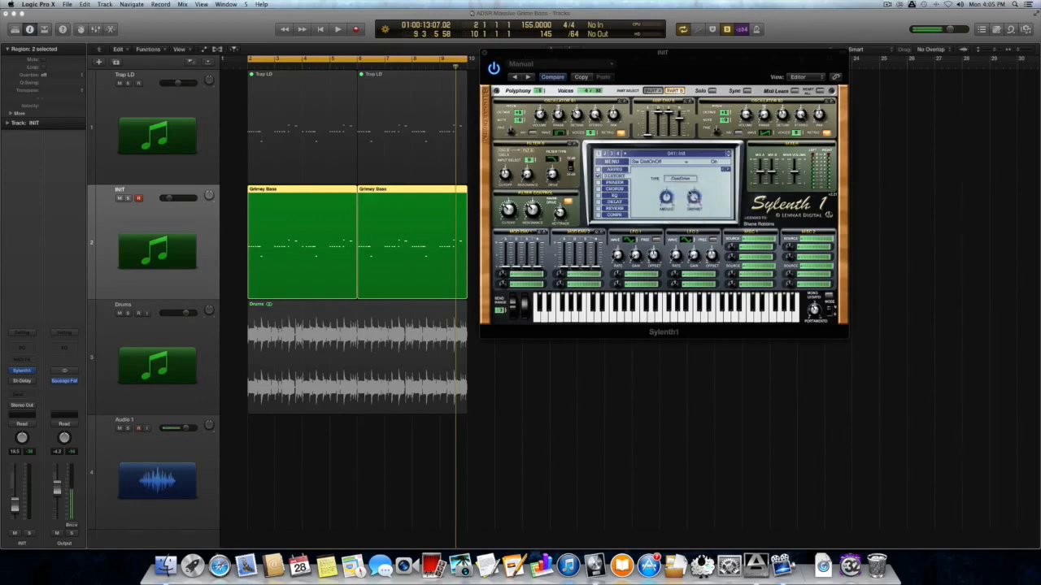
click(669, 199)
click(693, 198)
key(space)
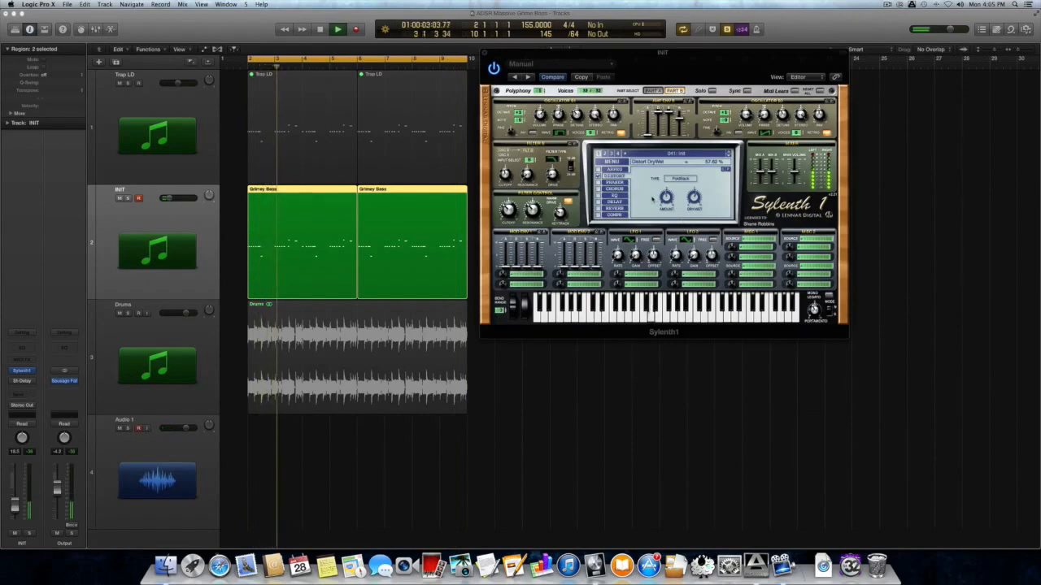
key(space)
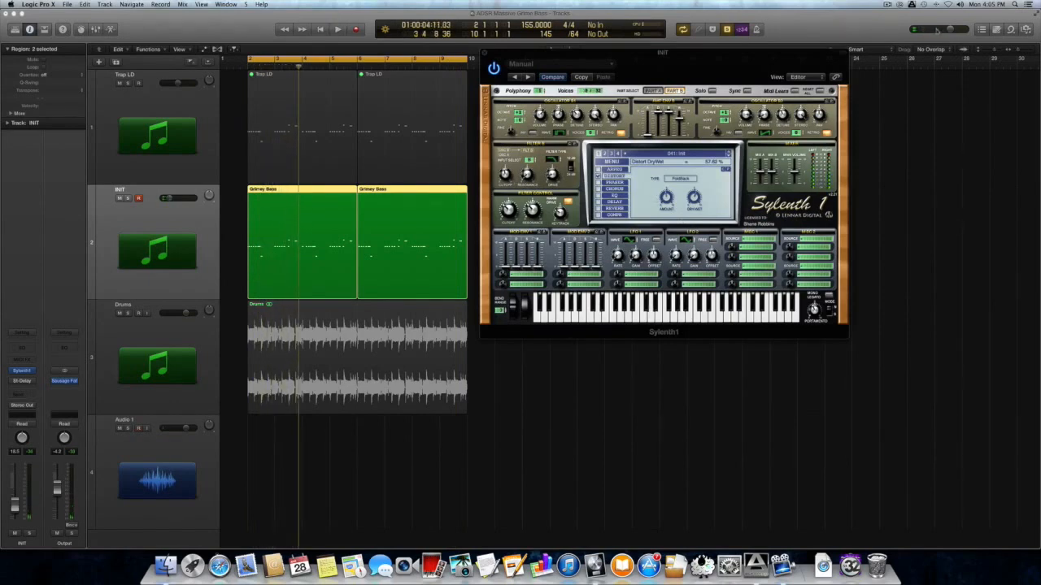
click(889, 5)
click(897, 30)
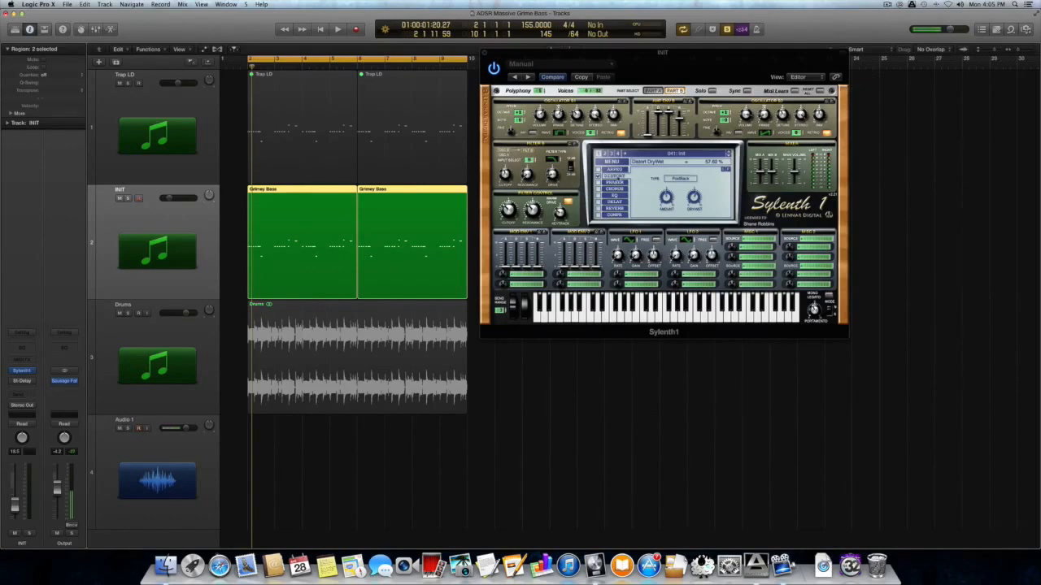
Enable the chorus with delay about 4.88 ms and feedback near 0%, then audition it
click(614, 189)
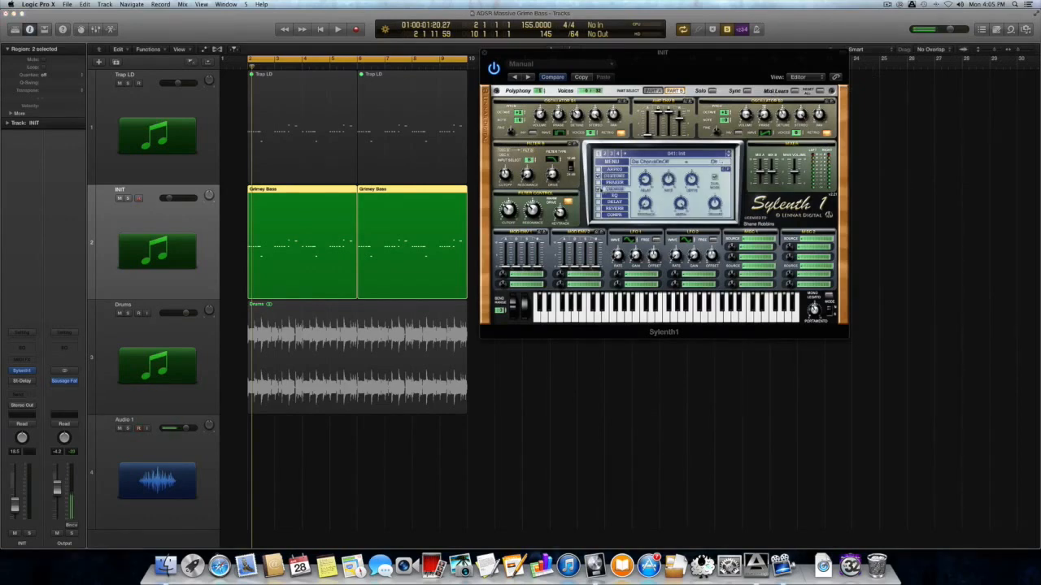
click(599, 189)
click(645, 179)
mouse_move(646, 203)
key(space)
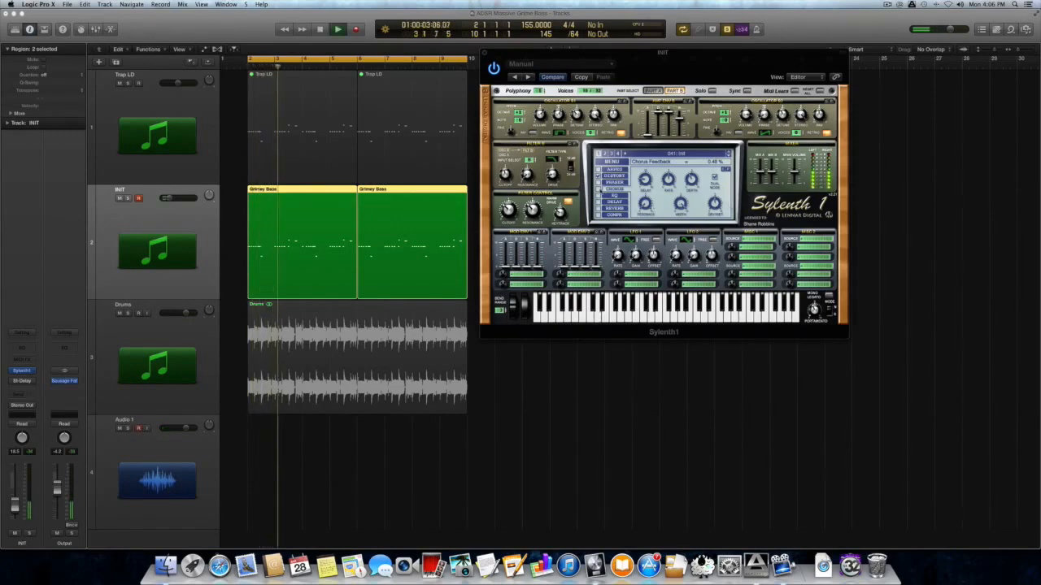
key(space)
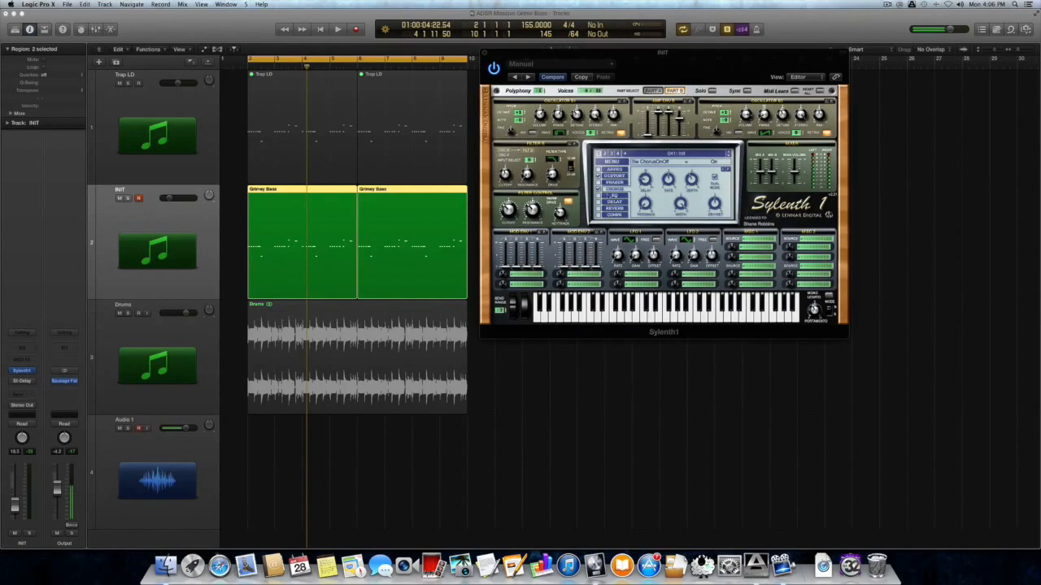
Set Sylenth1's EQ bass to 0.00 dB and raise the treble frequency, auditioning the result
click(610, 196)
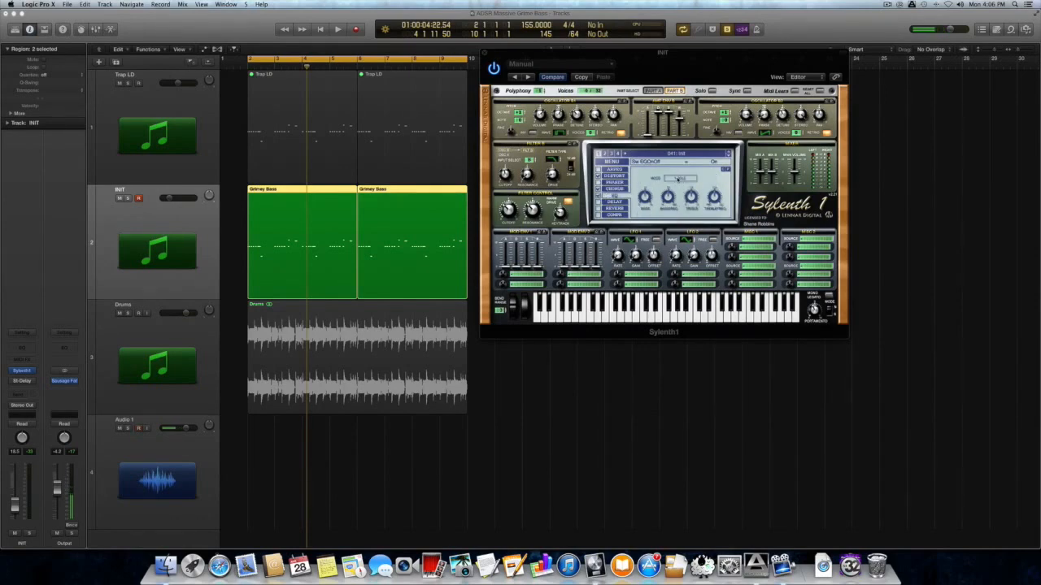
drag(647, 197, 649, 248)
key(space)
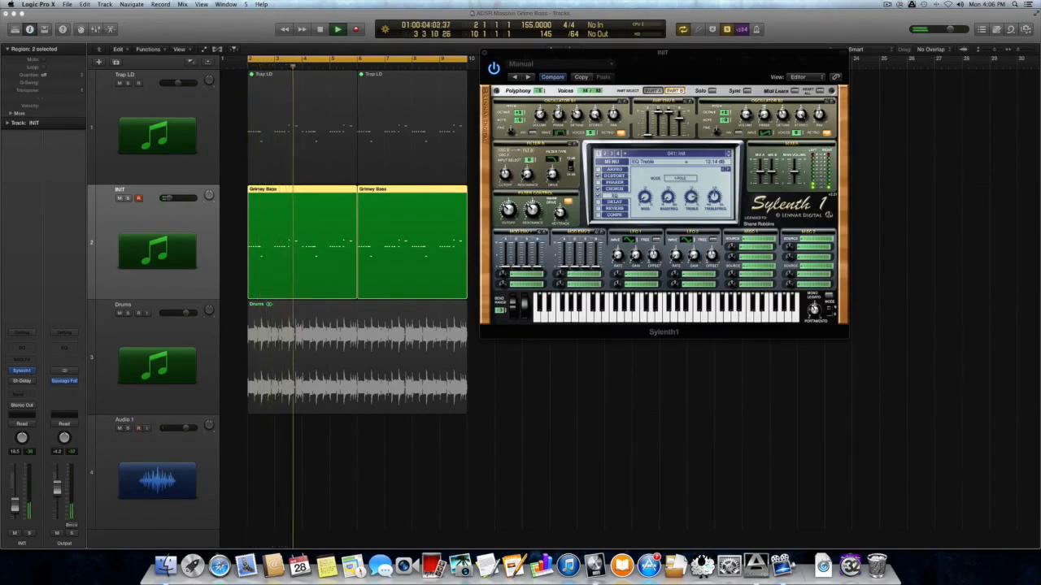
key(space)
mouse_move(715, 198)
drag(715, 198, 714, 192)
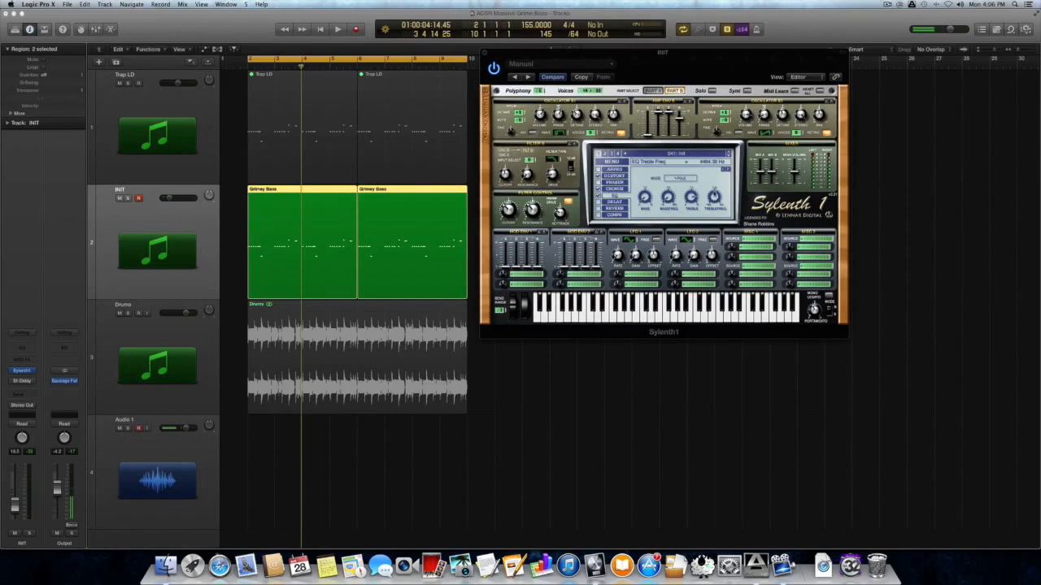
key(space)
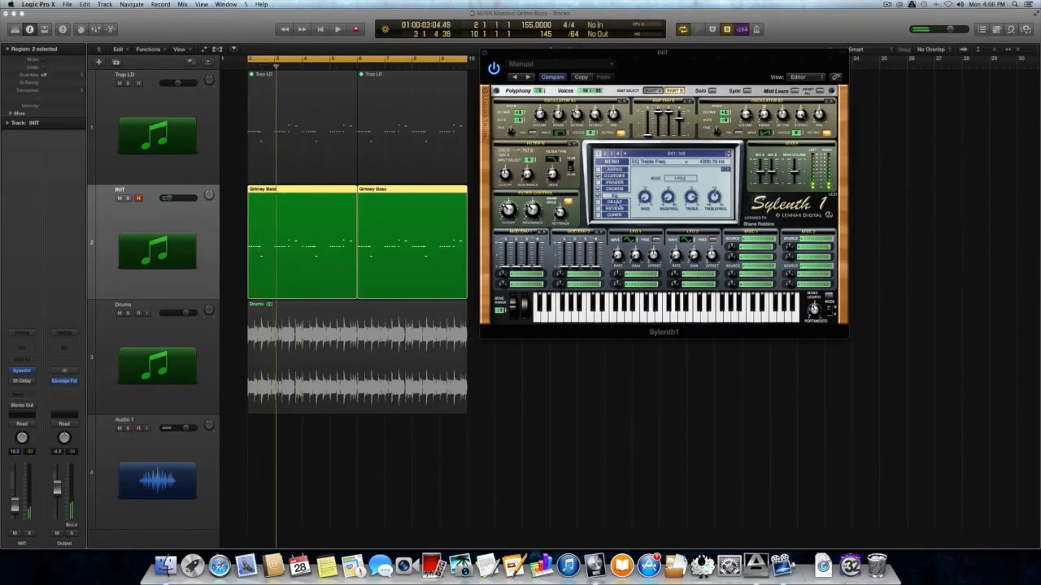
Audition Sylenth1's delay, then raise its high-cut and slightly lower its dry/wet mix
click(611, 203)
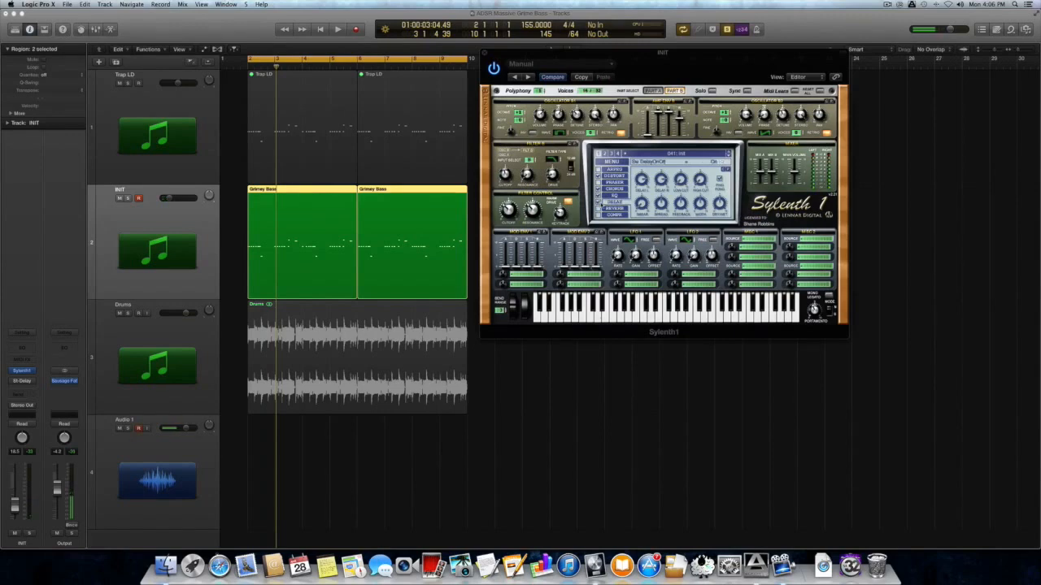
mouse_move(642, 182)
key(space)
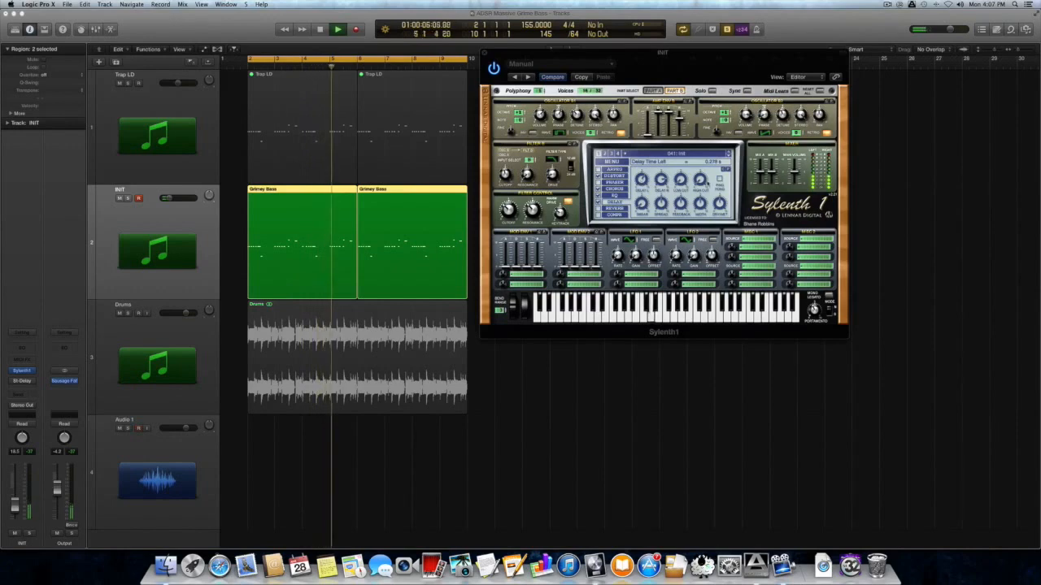
key(space)
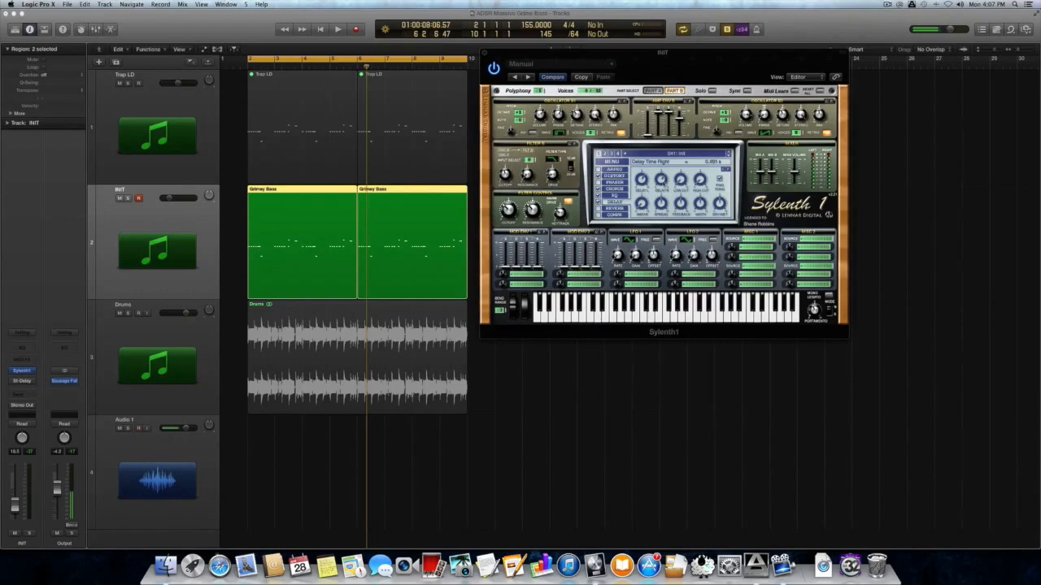
key(Return)
key(space)
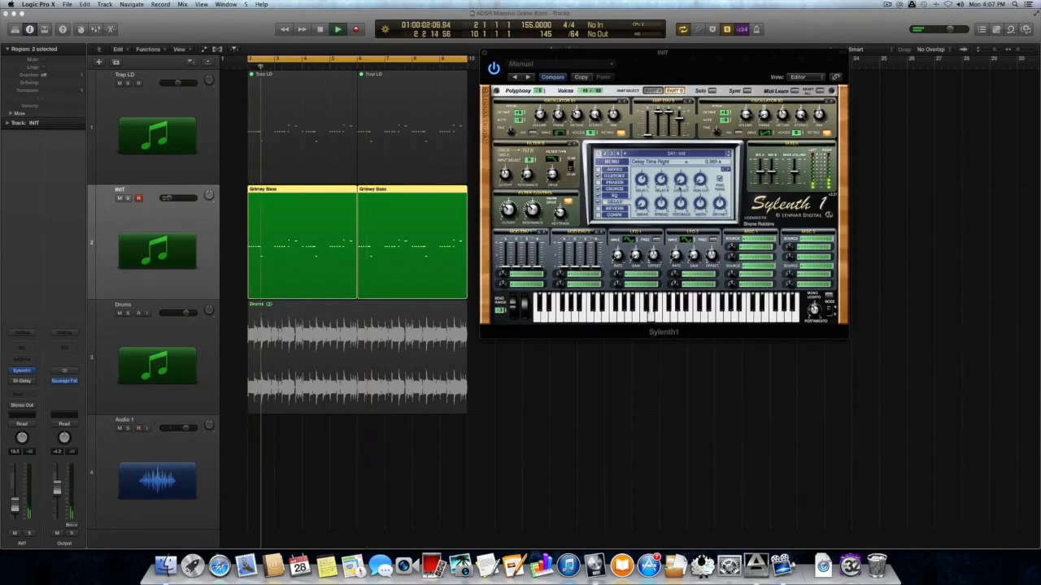
key(space)
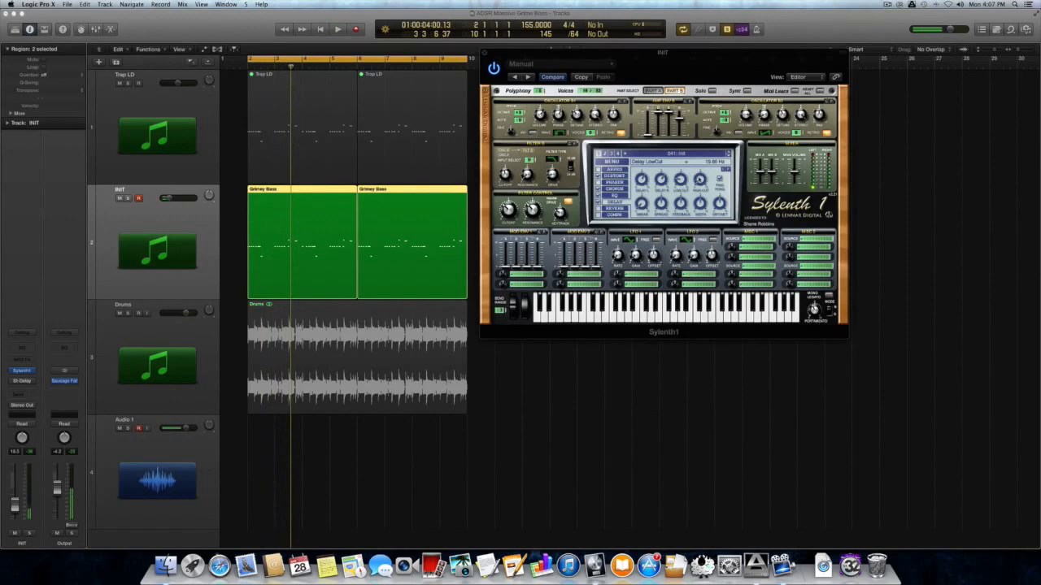
drag(700, 180, 700, 158)
drag(722, 203, 696, 146)
key(space)
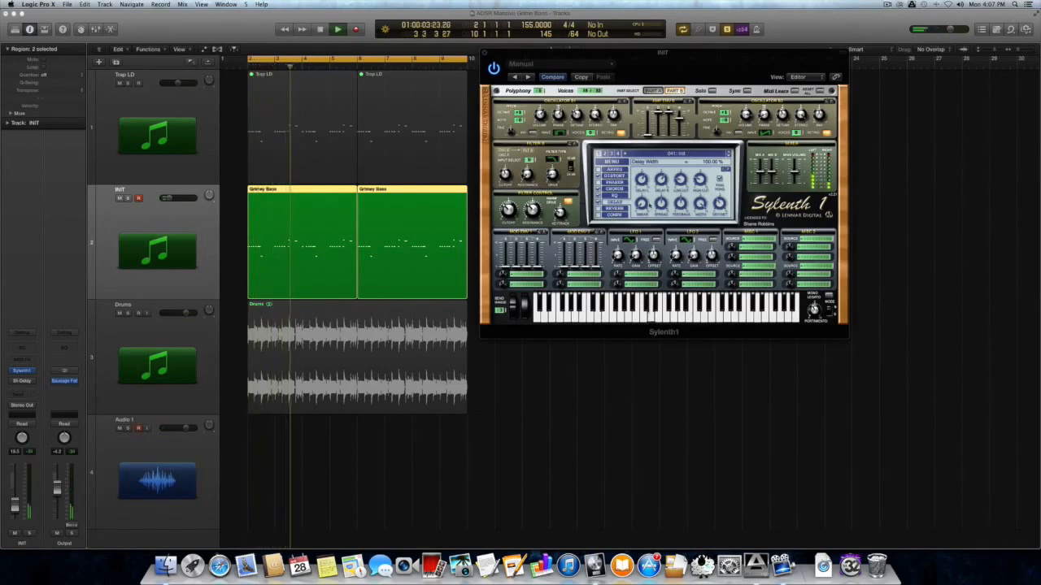
Switch on Sylenth1's reverb and lower its predelay to 46.70 ms while auditioning
click(615, 209)
click(598, 209)
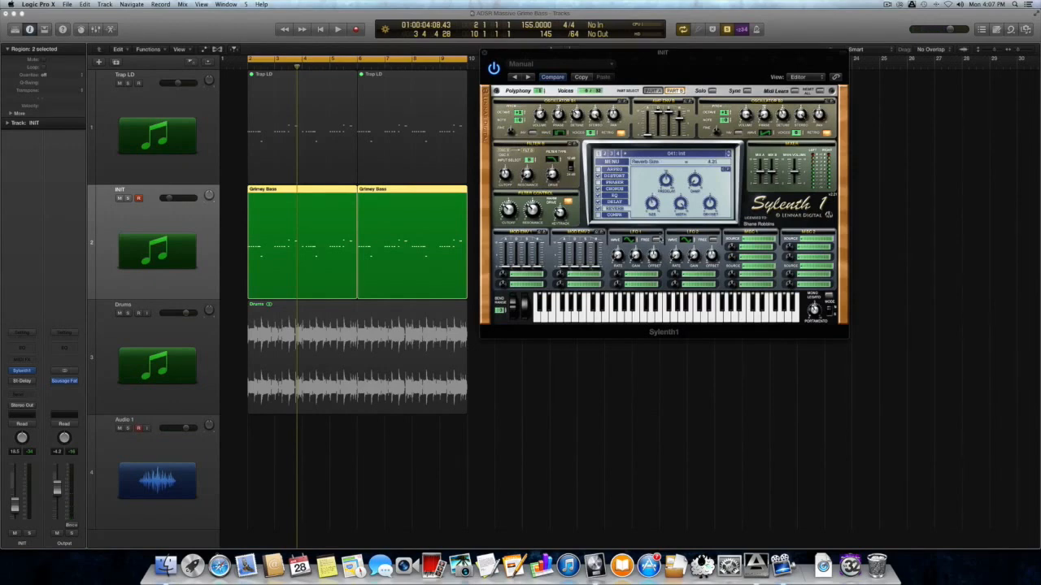
key(space)
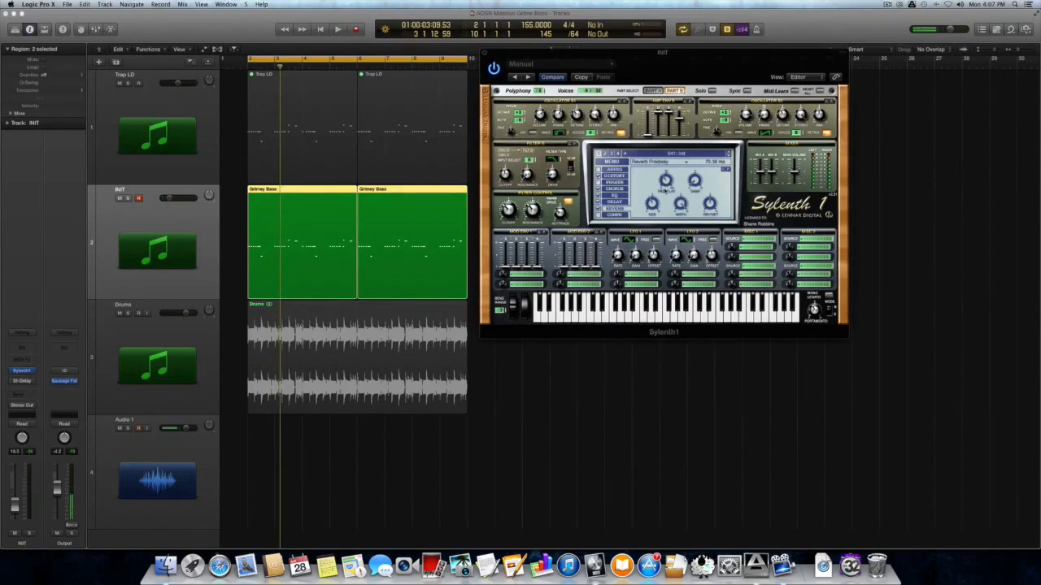
drag(665, 194, 663, 200)
key(space)
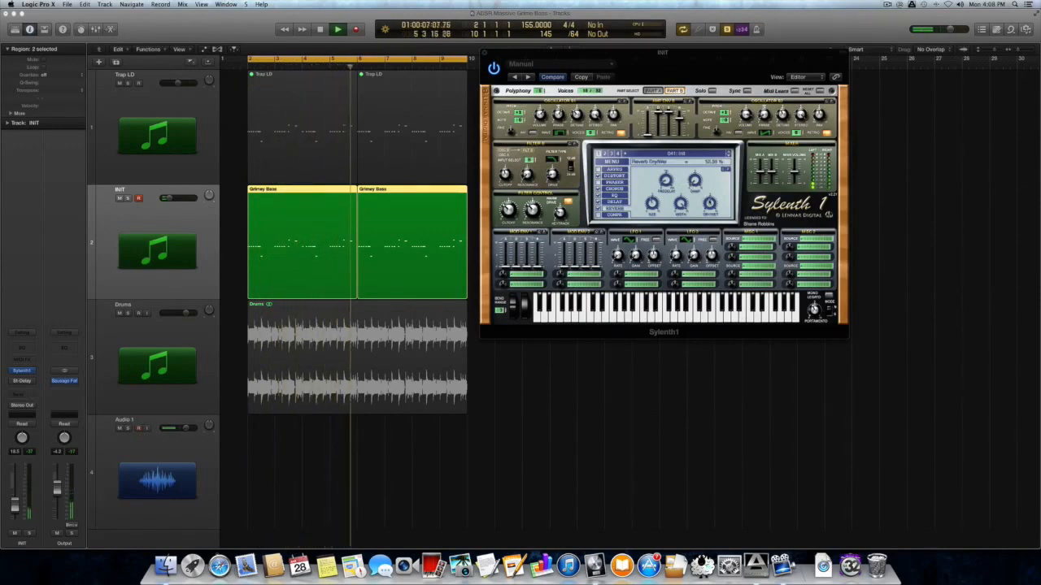
key(space)
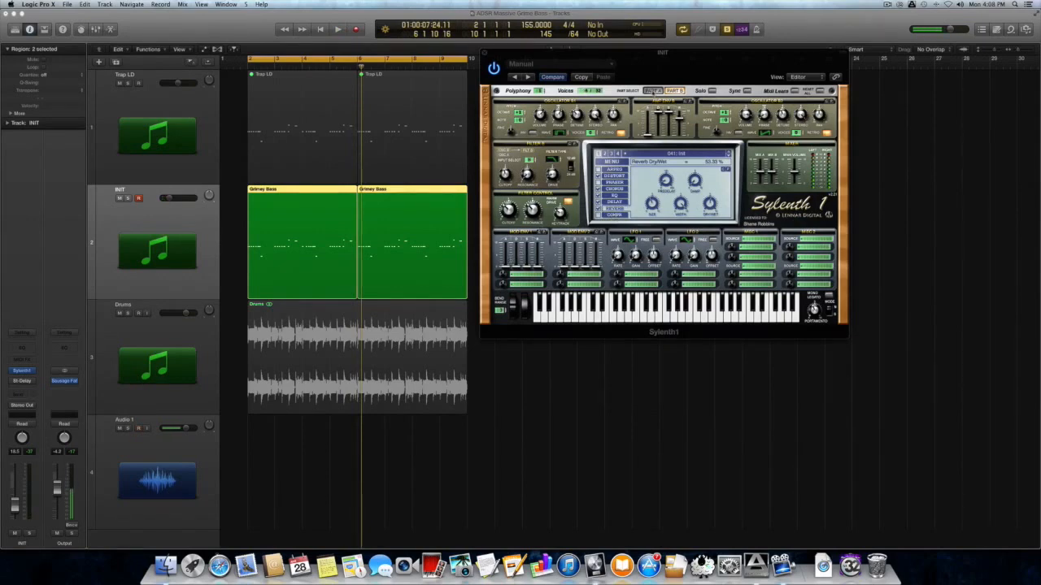
On Part A, route Mod Env 1 to Cutoff AB and start playback
click(653, 92)
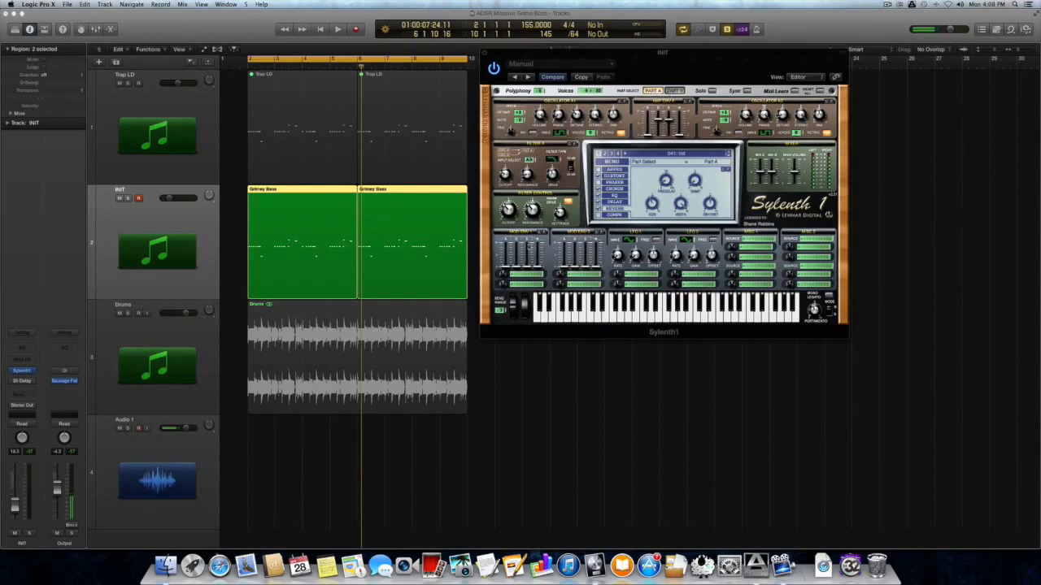
click(513, 274)
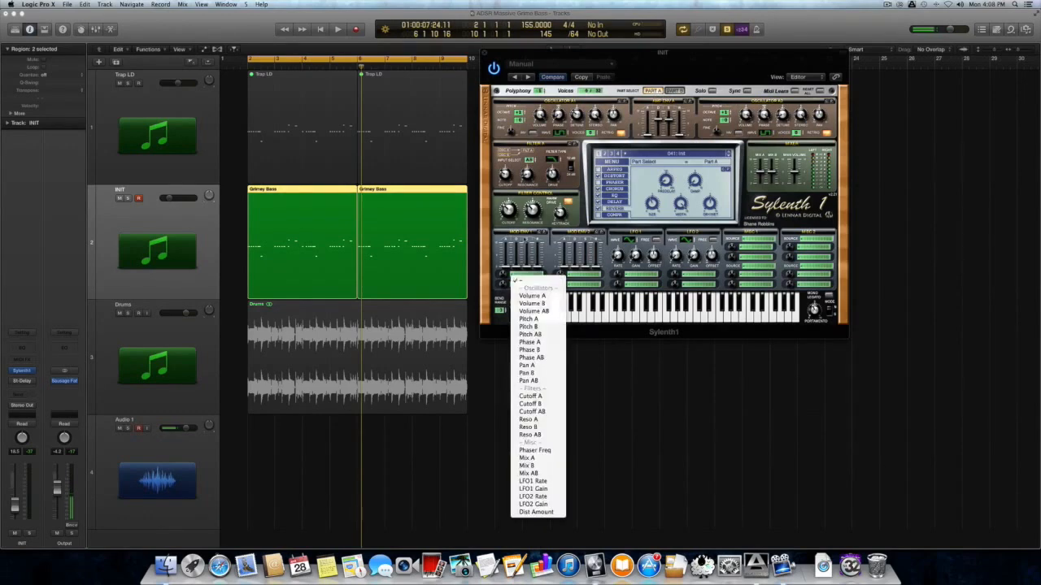
click(556, 411)
key(space)
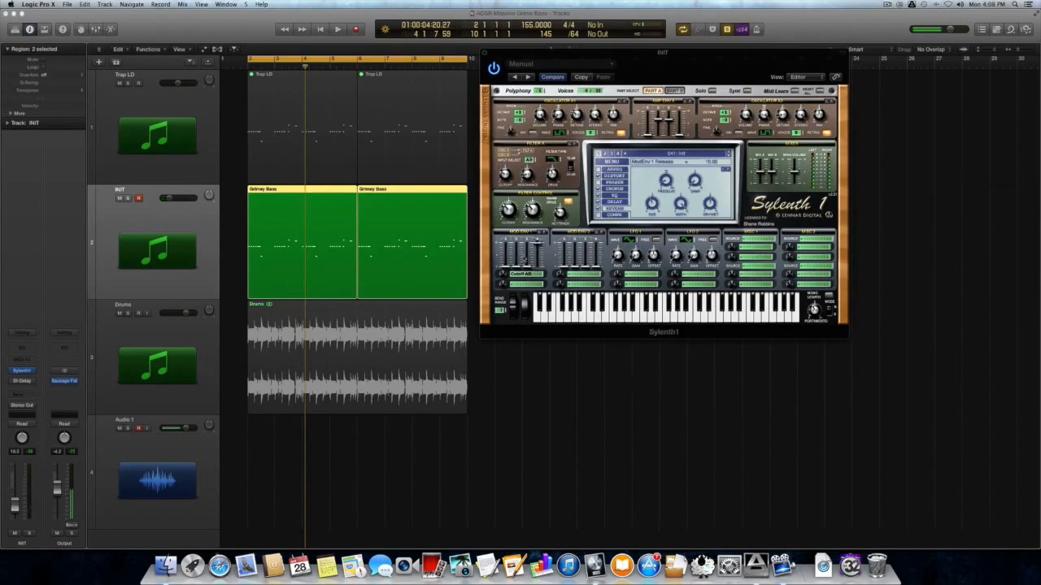
Shape Mod Env 1: minimum release, amount 3.98, and decay raised to mid-level
drag(537, 244, 537, 328)
drag(504, 275, 504, 270)
drag(504, 260, 504, 259)
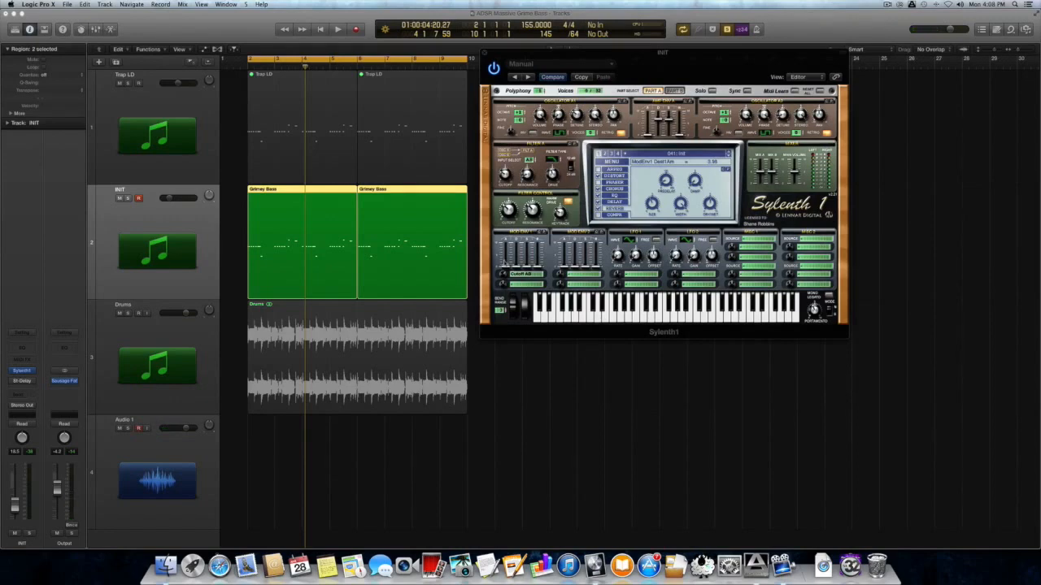
key(space)
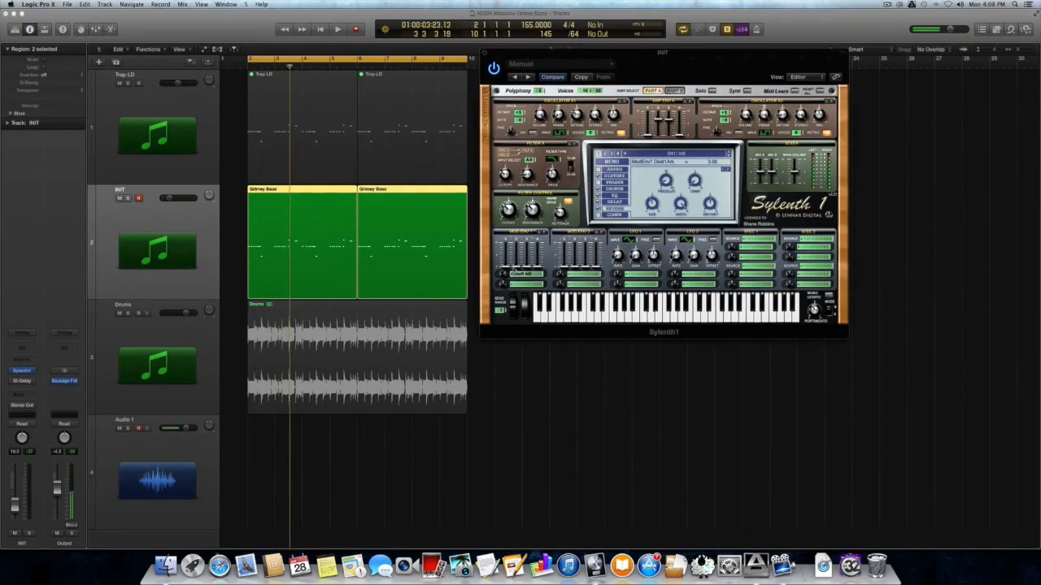
mouse_move(516, 266)
mouse_down()
mouse_move(516, 248)
mouse_move(517, 260)
mouse_up()
key(space)
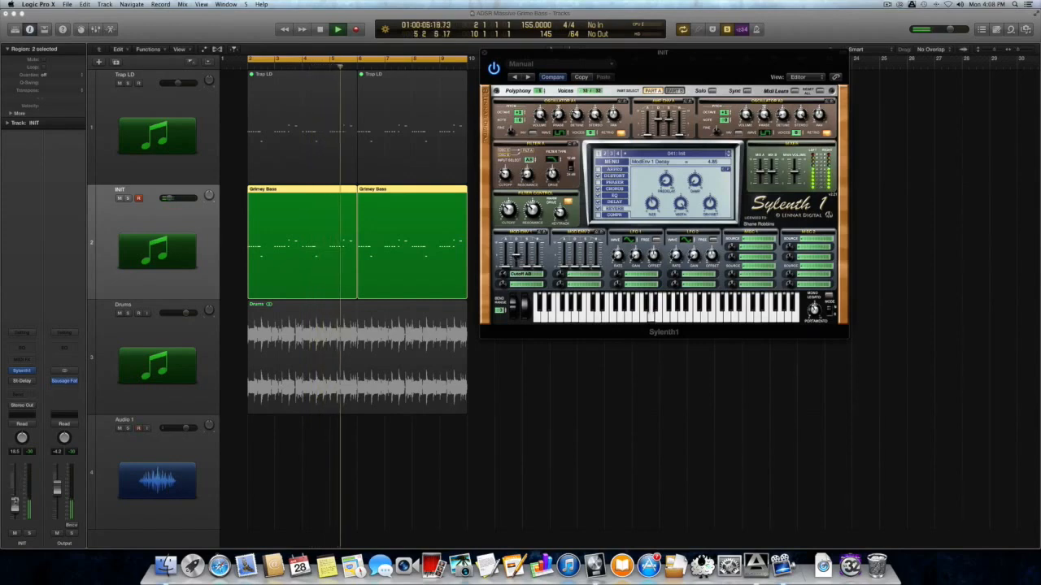
Unsolo the bass, clear LFO 1's second destination, and nudge Mod Env 1 sustain up
key(ctrl+s)
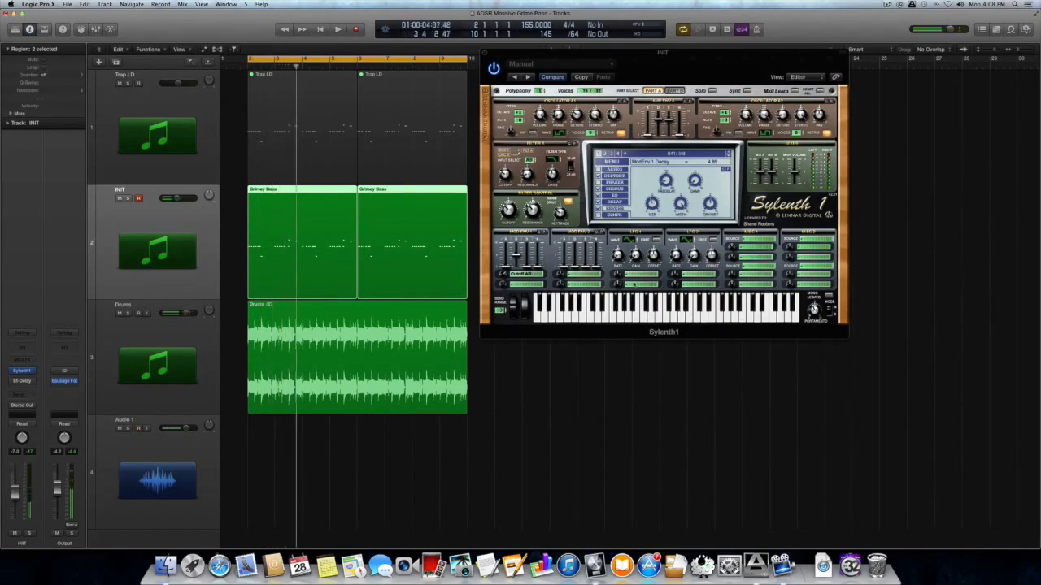
scroll(634, 285, up, 5)
click(639, 284)
click(646, 292)
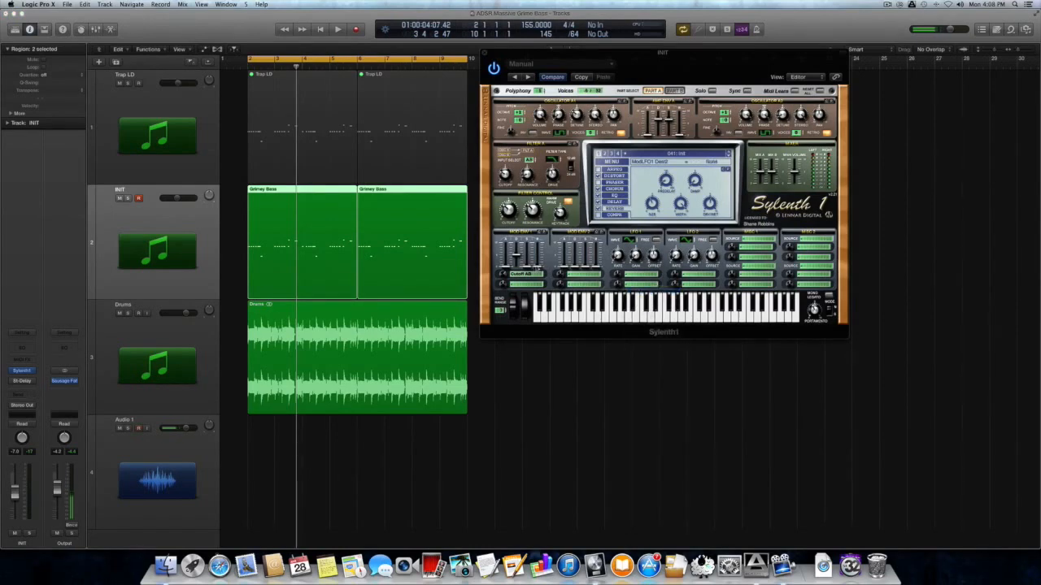
drag(527, 266, 528, 261)
key(space)
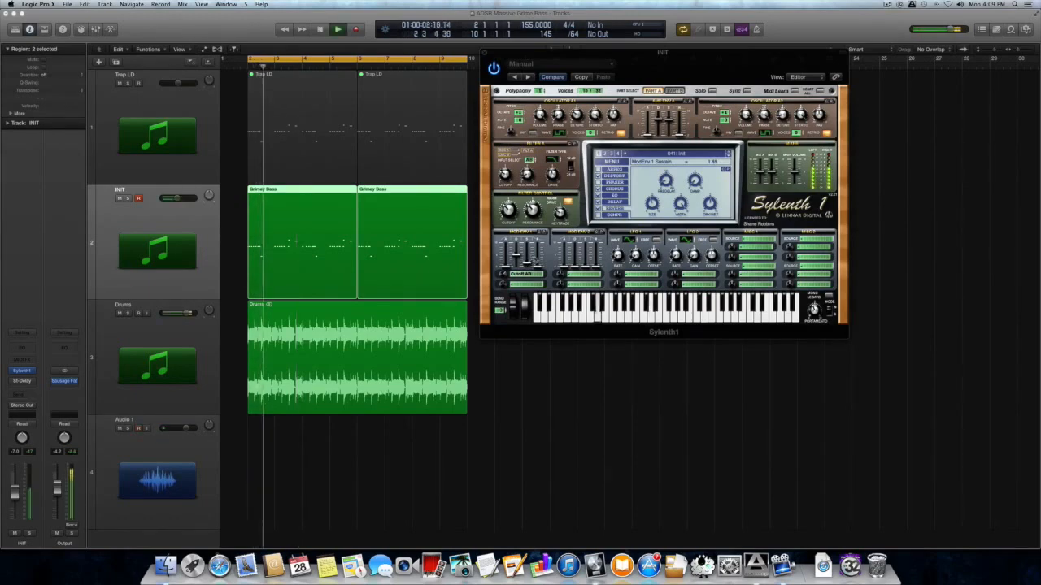
key(space)
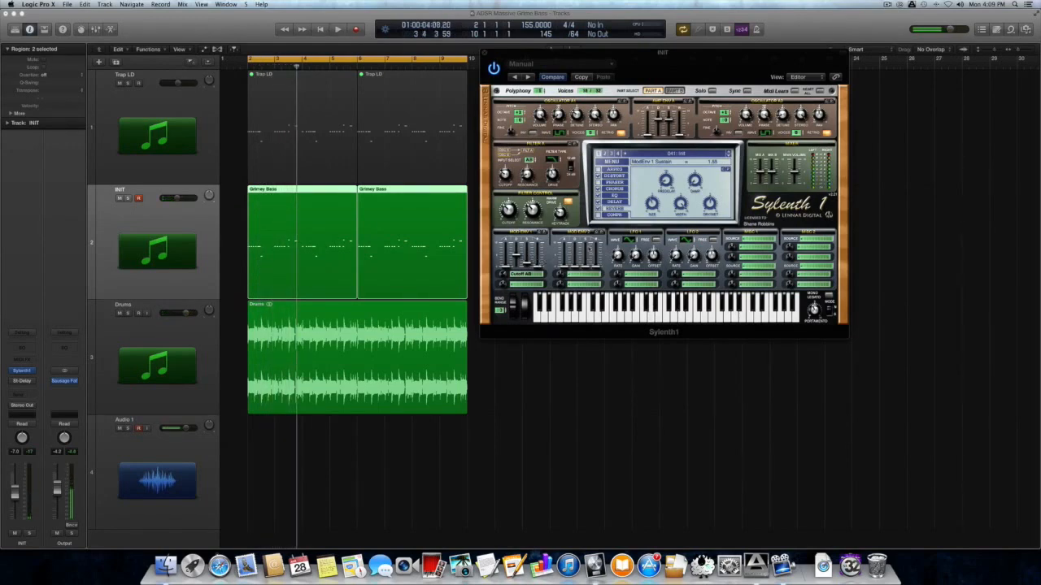
Route Mod Env 2 to Cutoff AB in slot 1 and Pitch AB in slot 2
click(583, 275)
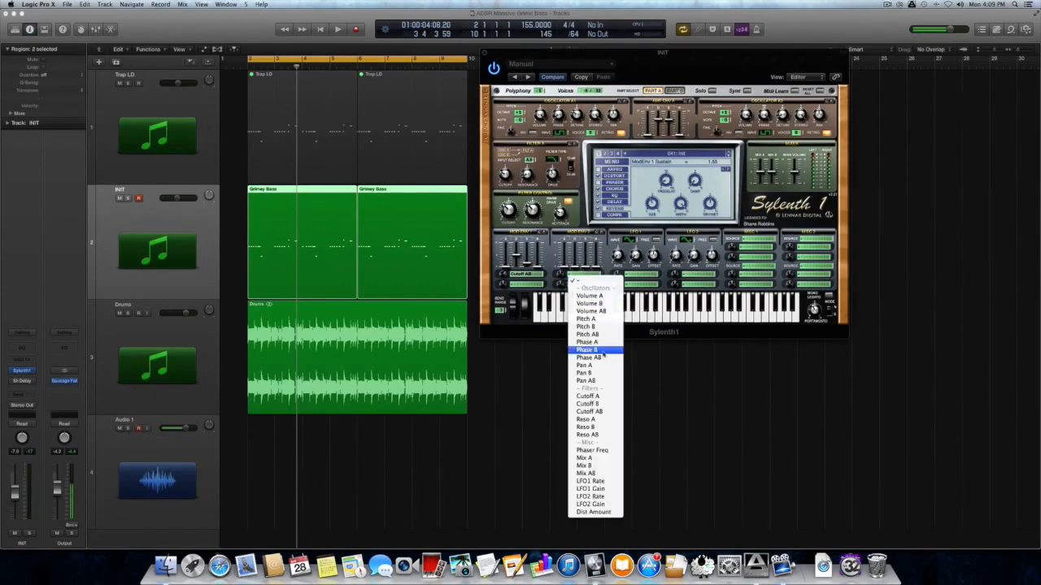
key(Return)
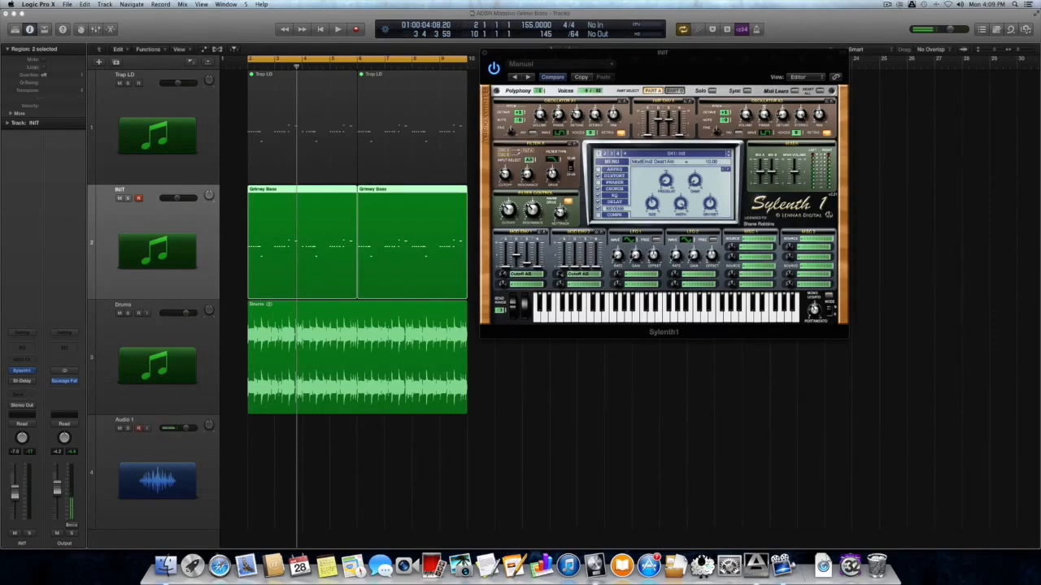
click(579, 281)
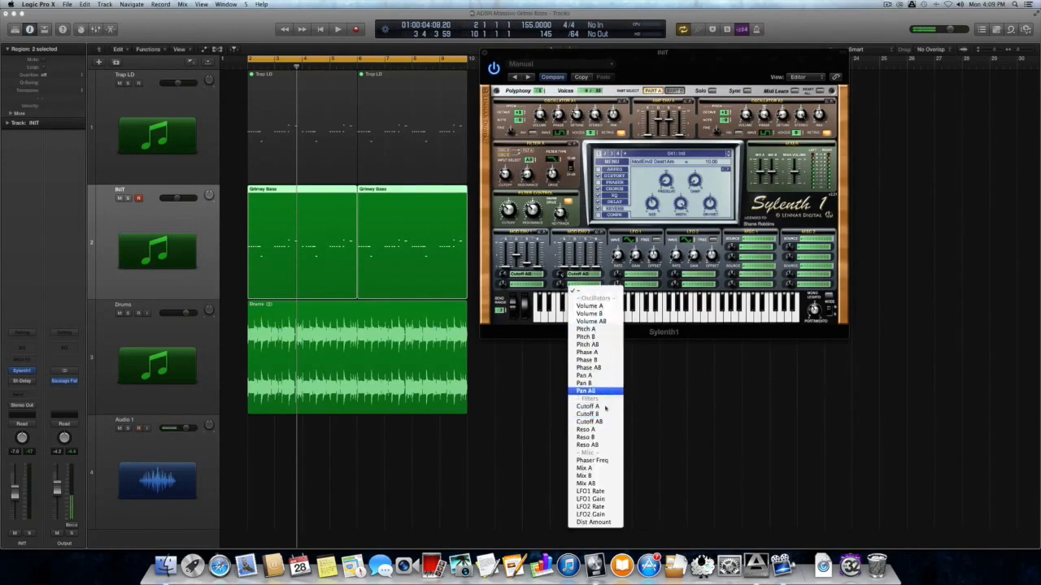
click(593, 345)
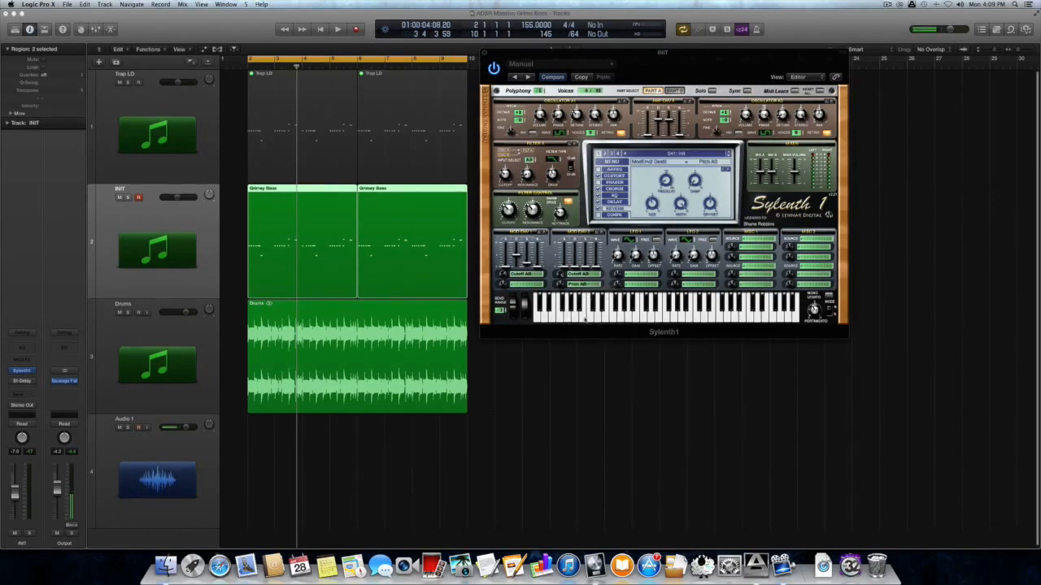
Set Mod Env 2's pitch amount to 10.00 and lengthen its decay slightly
drag(560, 285, 572, 221)
key(space)
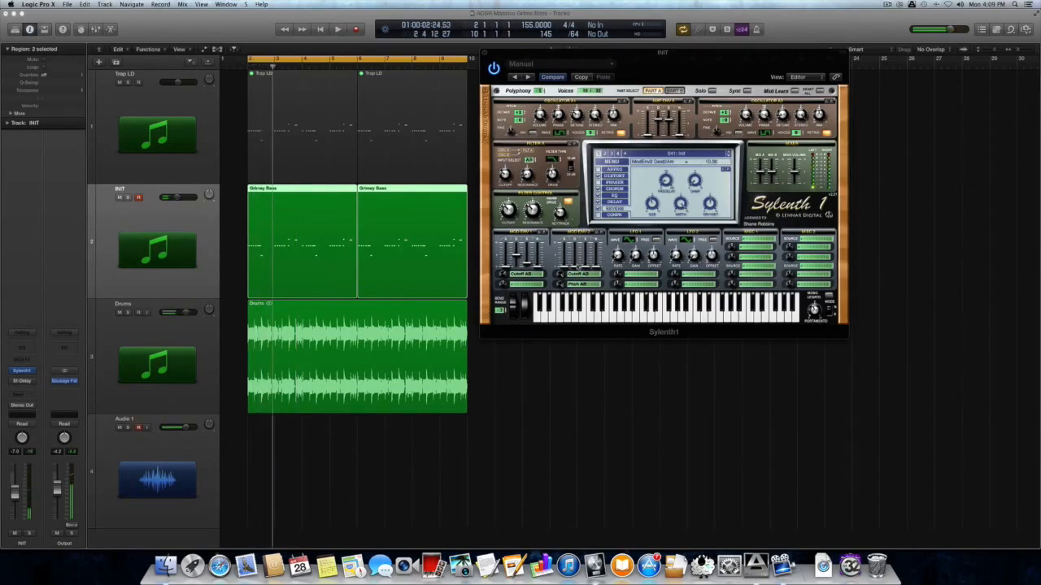
drag(576, 267, 575, 267)
key(space)
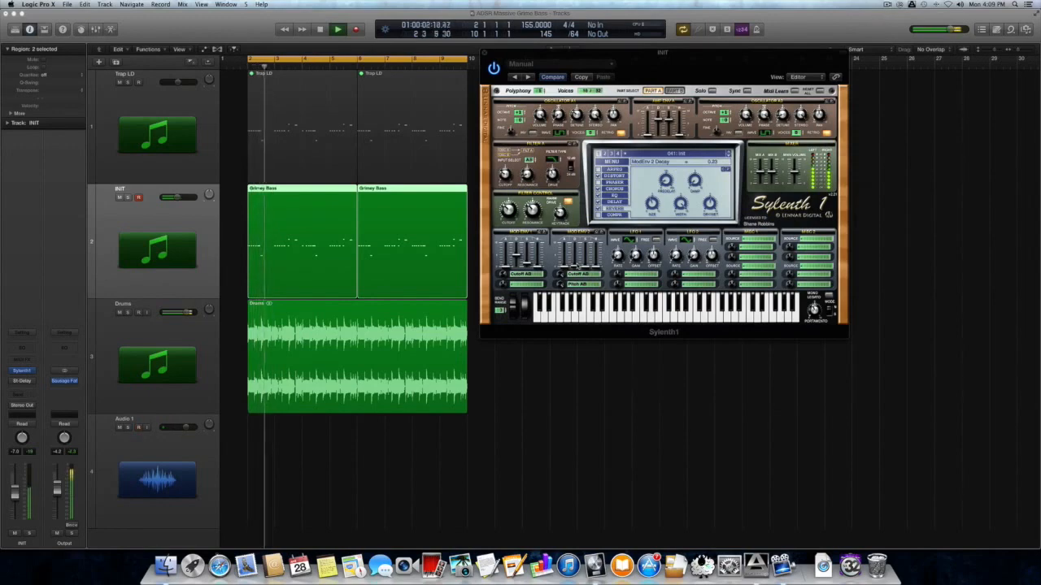
key(space)
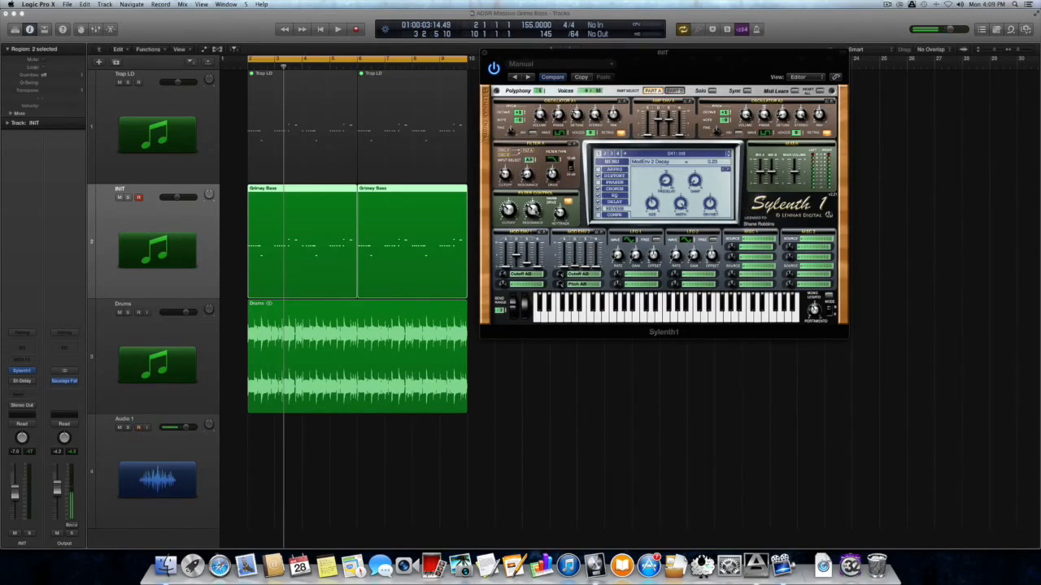
key(space)
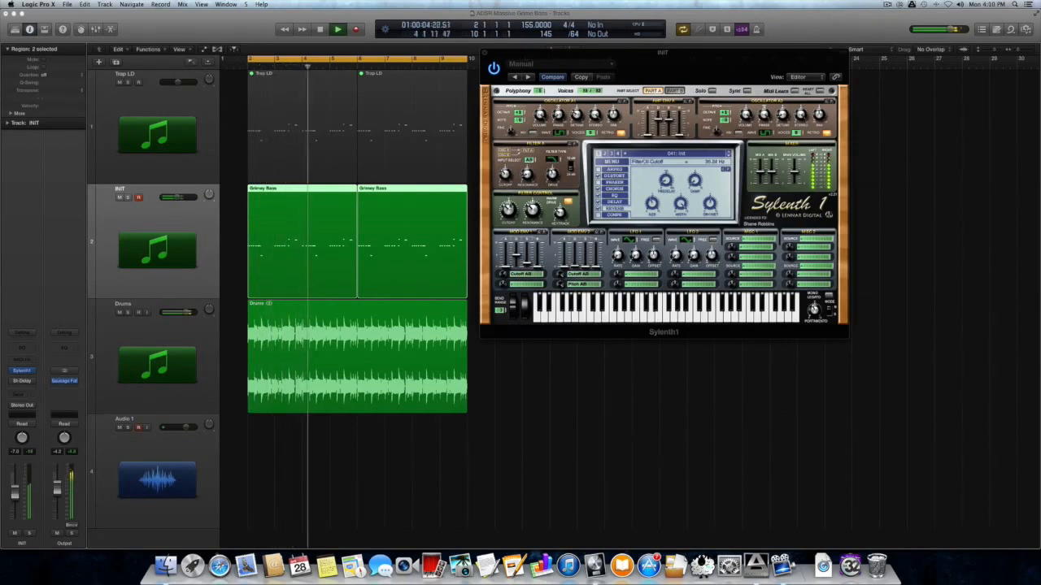
Solo Sylenth1's current part, then switch to Part B and show its Distort settings
click(713, 91)
key(space)
key(space)
key(space)
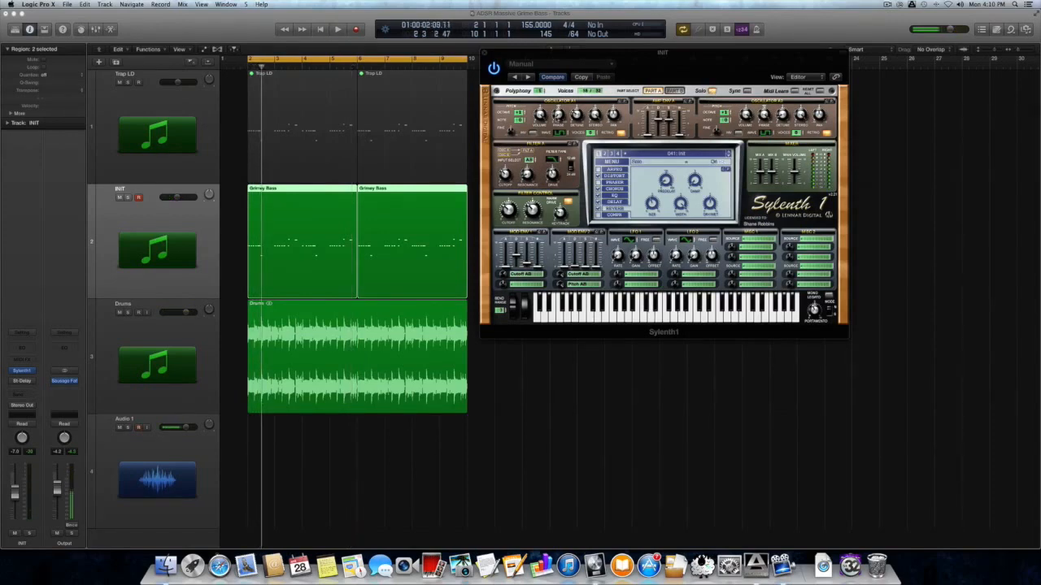
key(space)
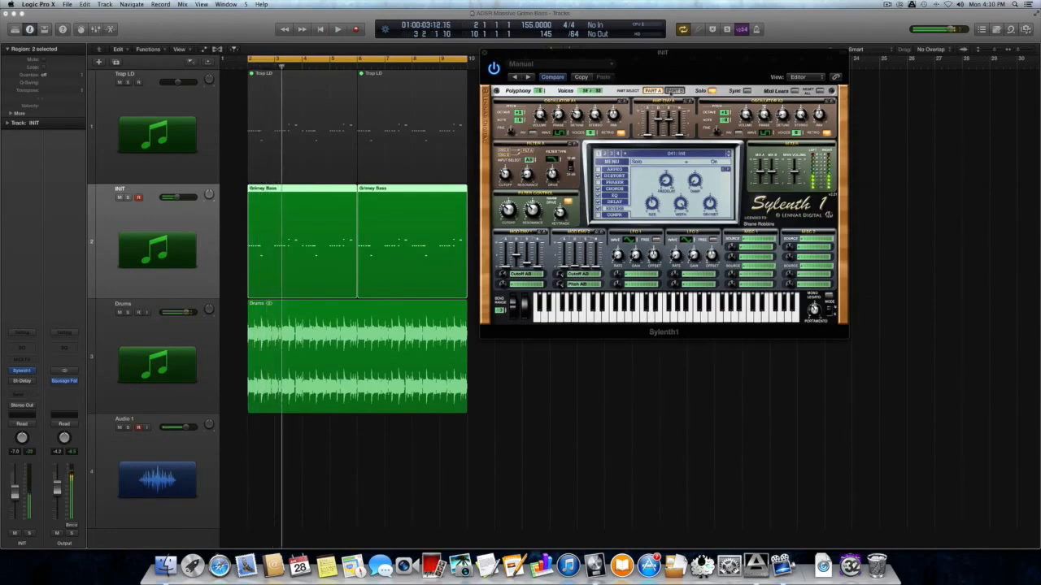
click(673, 90)
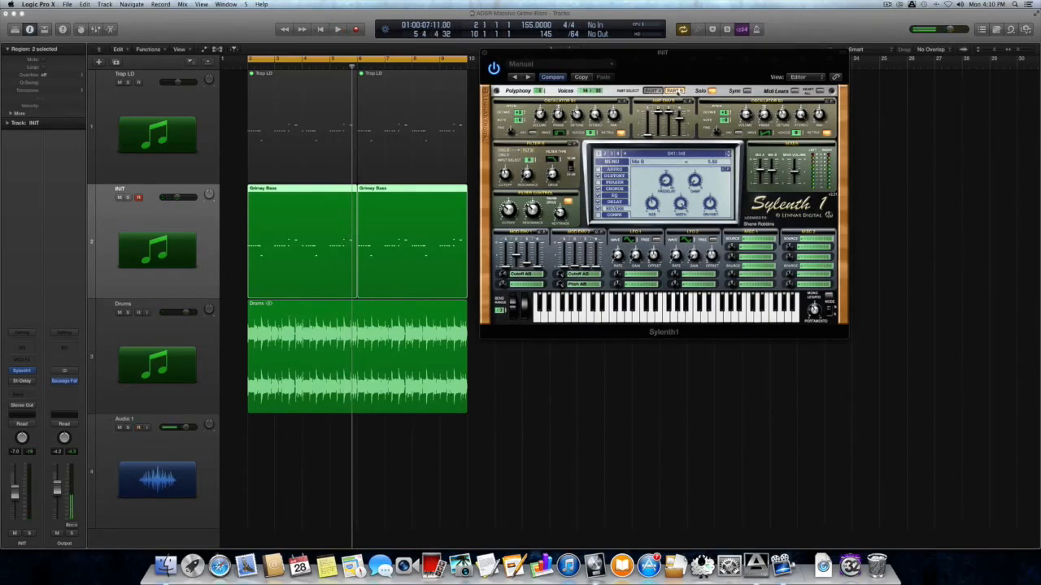
click(614, 176)
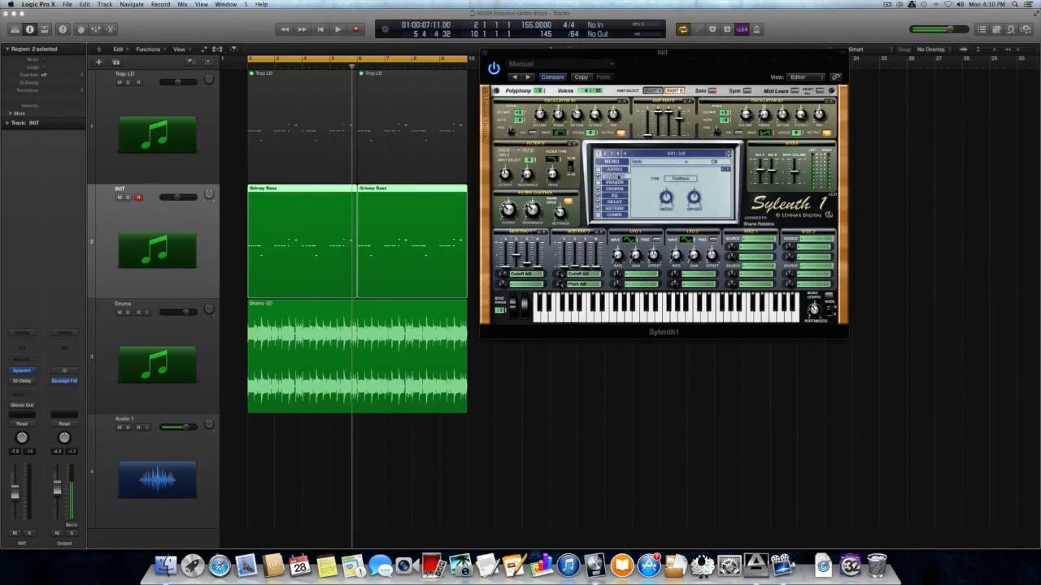
Make track rows taller, lower the distortion dry/wet mix, and bring up the distortion Type list
key(space)
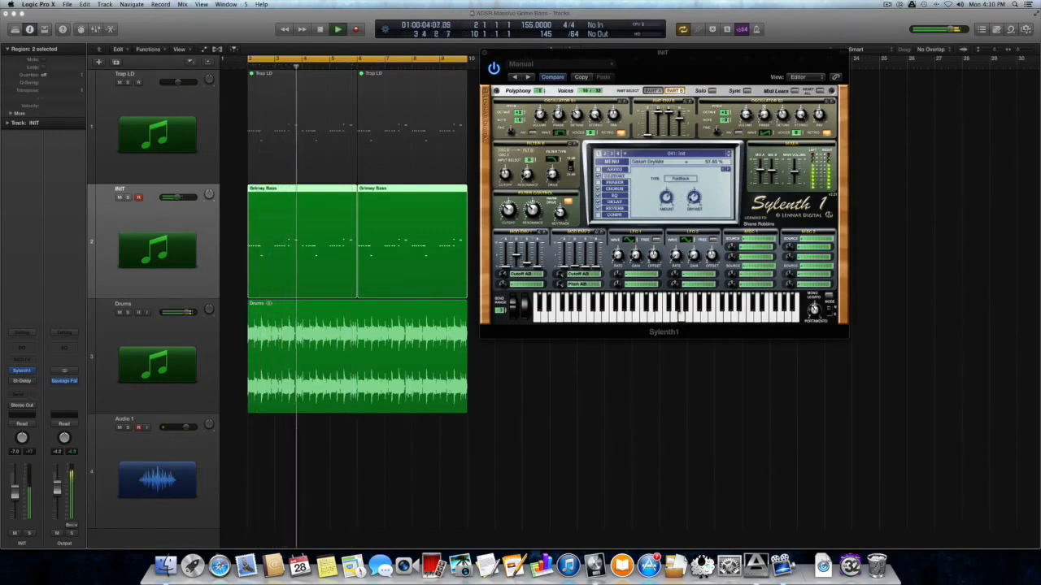
key(space)
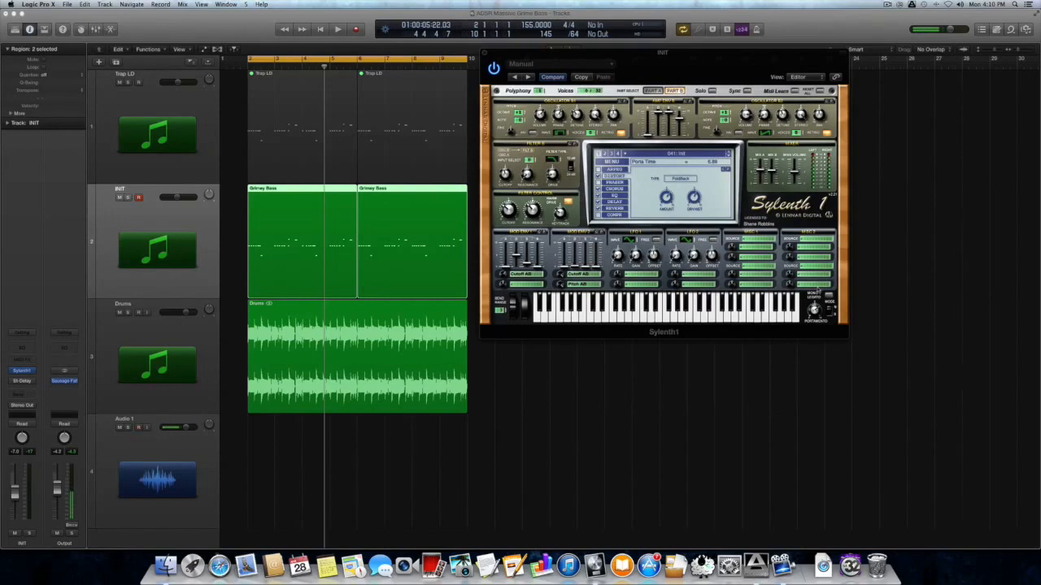
key(space)
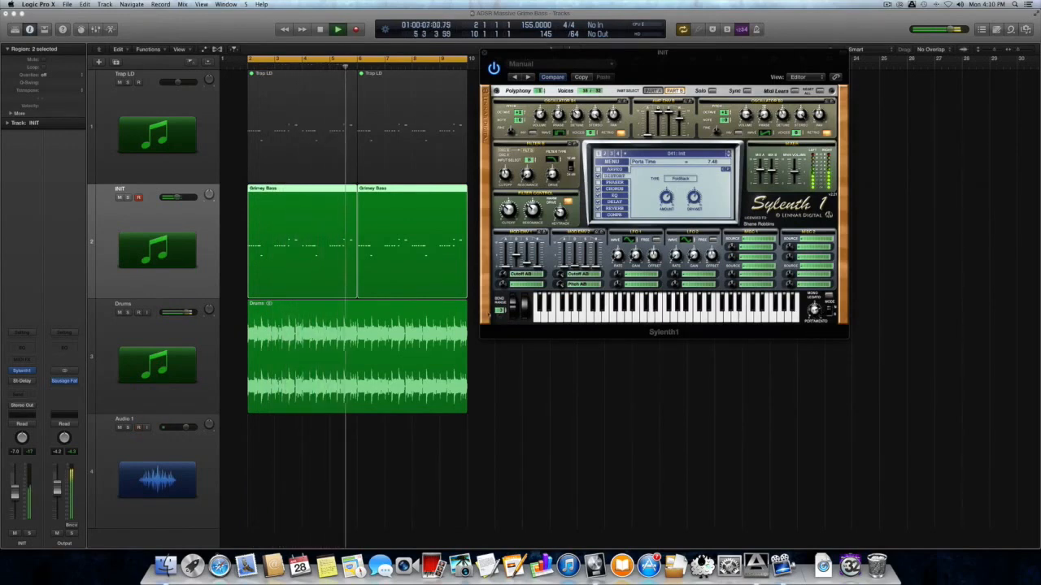
key(super+Down)
drag(695, 174, 694, 190)
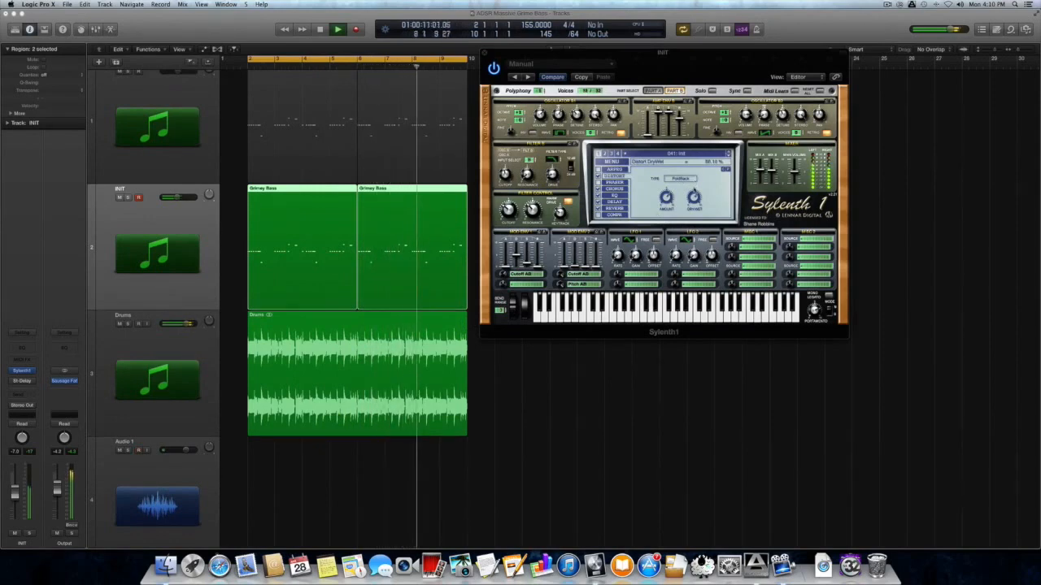
key(space)
click(683, 179)
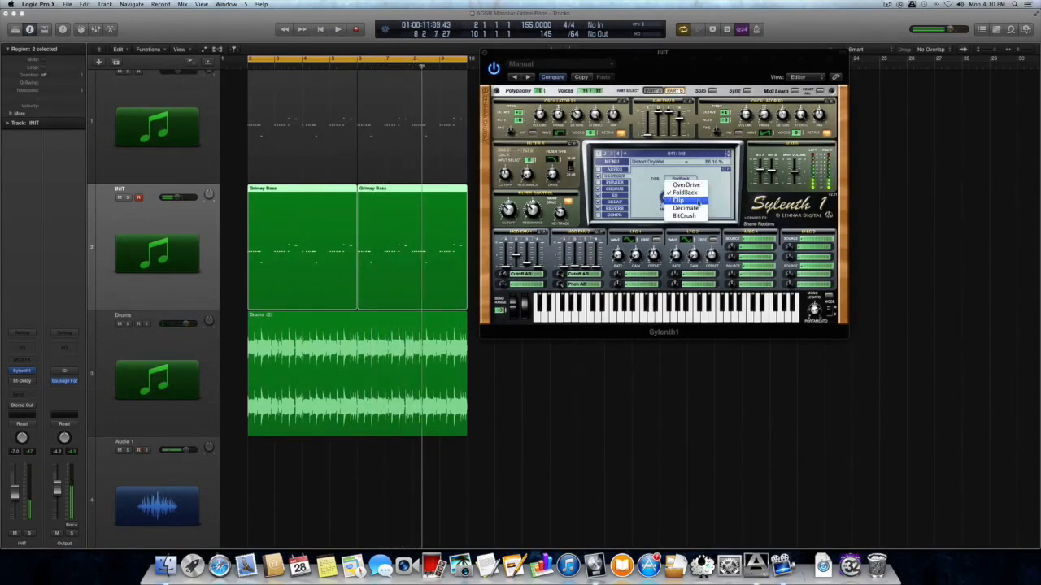
Choose Clip distortion, lower the EQ treble frequency to about 2252 Hz, and close Sylenth1
click(696, 201)
key(space)
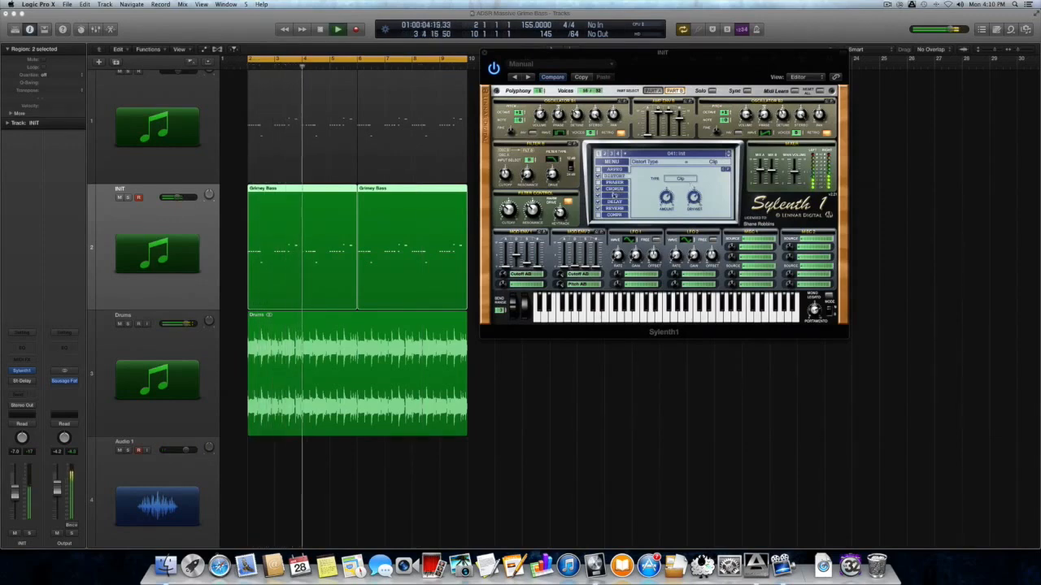
click(614, 188)
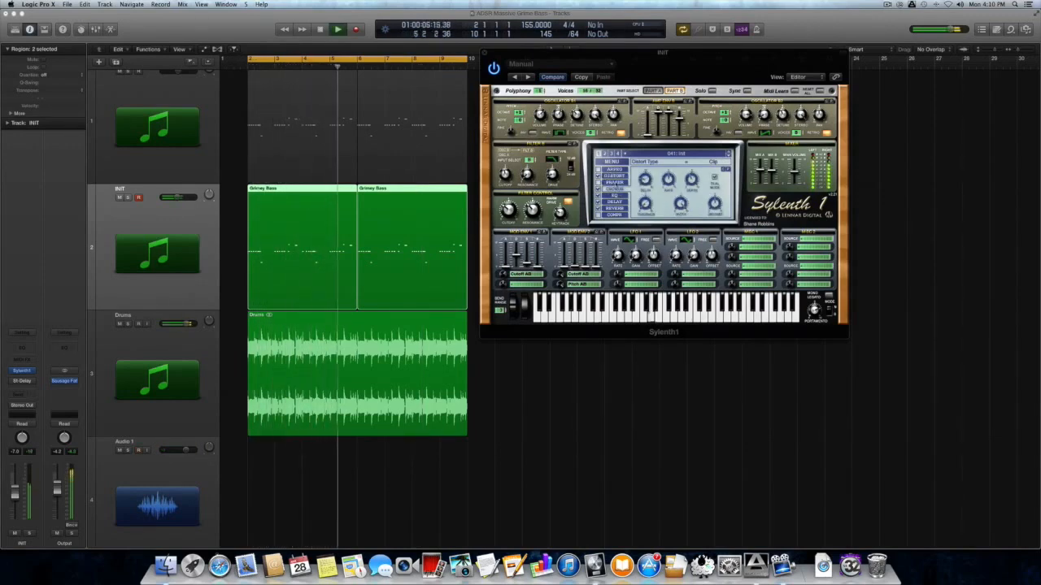
click(614, 195)
drag(714, 187, 714, 224)
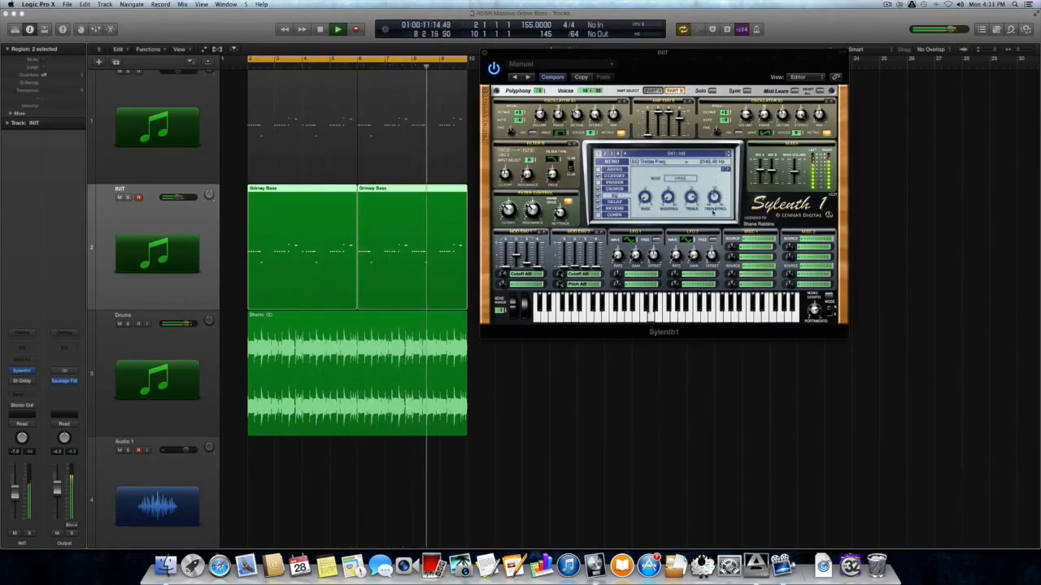
key(space)
click(481, 54)
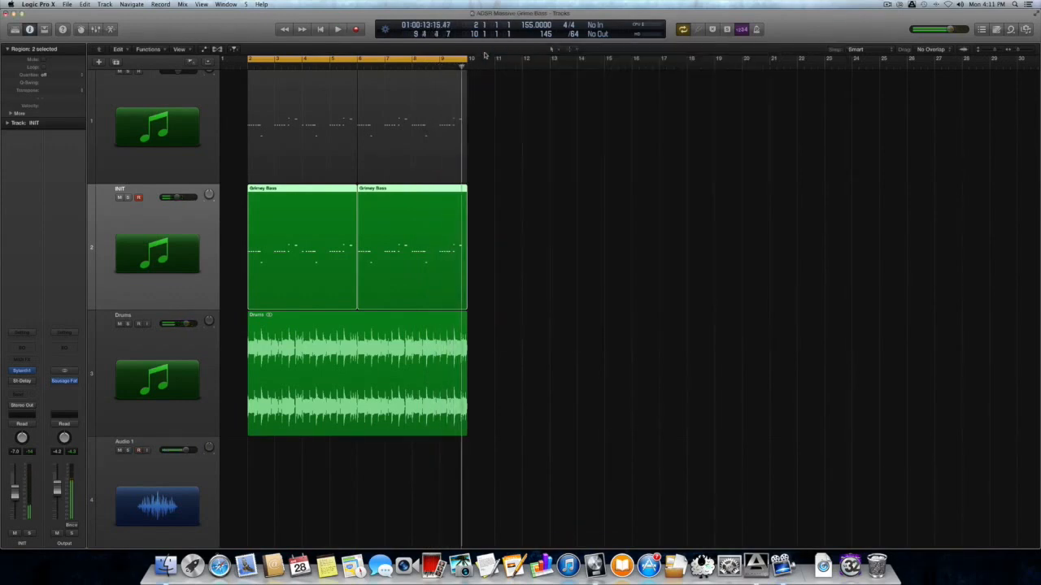